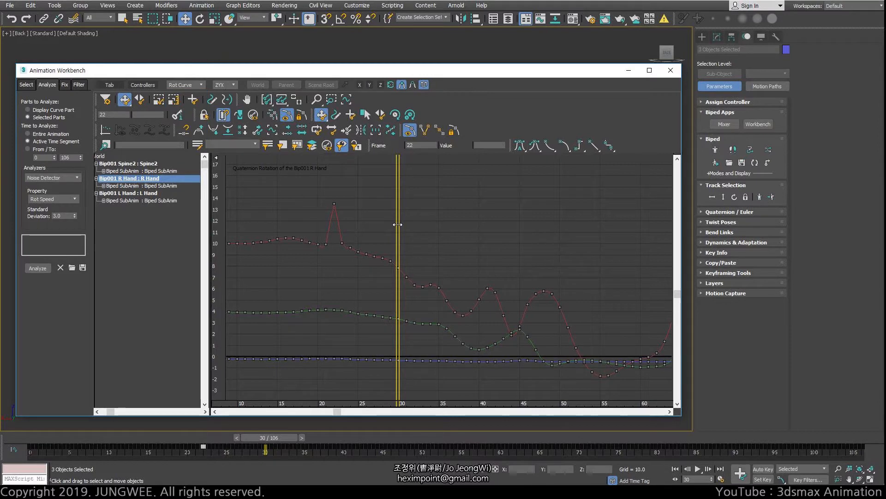
Step: Select the R Hand rotation keys around the spike at frame 22 and display their Rot Jerk graph
{"action": "left_click_drag", "start_coordinate": [397, 224], "coordinate": [333, 224]}
{"action": "left_click_drag", "start_coordinate": [291, 199], "coordinate": [356, 266]}
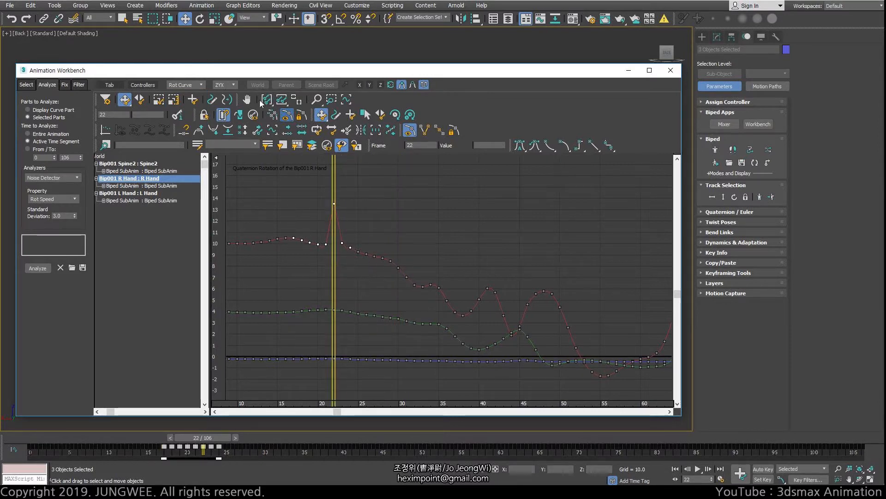
{"action": "left_click", "coordinate": [179, 87]}
{"action": "left_click", "coordinate": [182, 136]}
{"action": "middle_click_drag", "start_coordinate": [345, 286], "coordinate": [426, 150], "text": "ctrl+alt"}
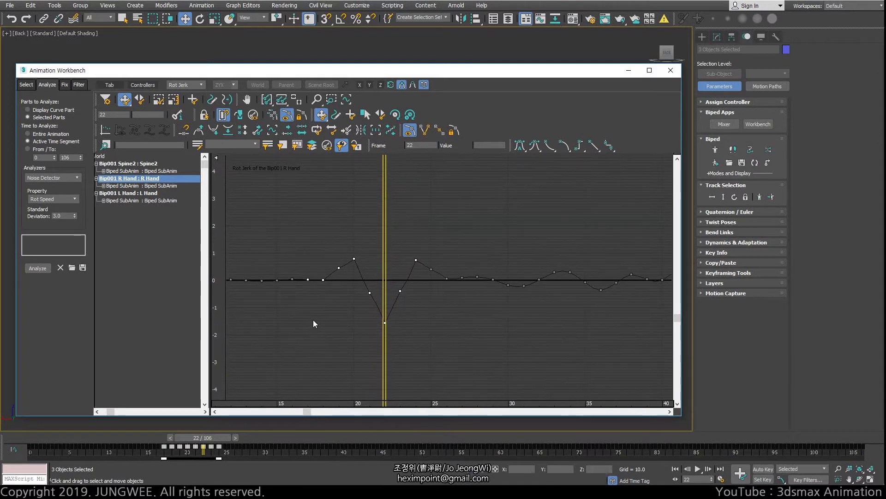
Step: Examine the R Hand jerk peaks by selecting the keys at frames 20 and 22 and moving the current time to frame 20
{"action": "left_click_drag", "start_coordinate": [382, 287], "coordinate": [323, 291]}
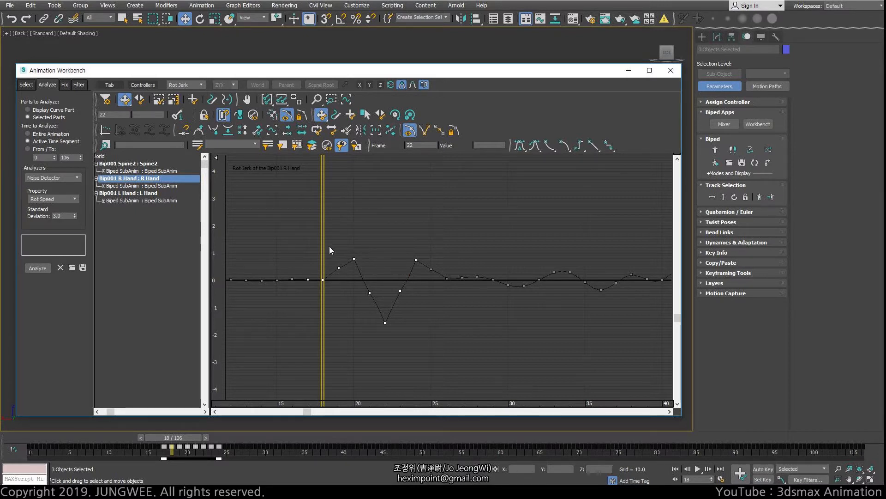
{"action": "left_click", "coordinate": [354, 259]}
{"action": "left_click", "coordinate": [385, 322], "text": "ctrl"}
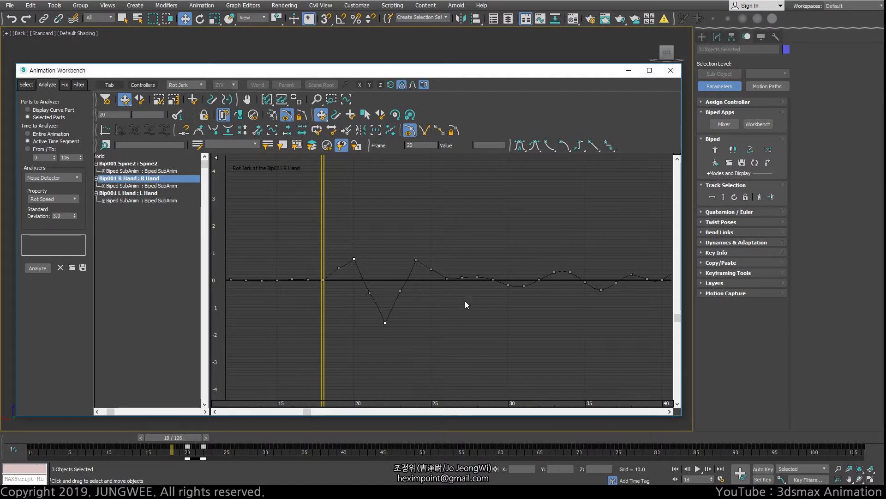
{"action": "left_click_drag", "start_coordinate": [325, 301], "coordinate": [369, 303]}
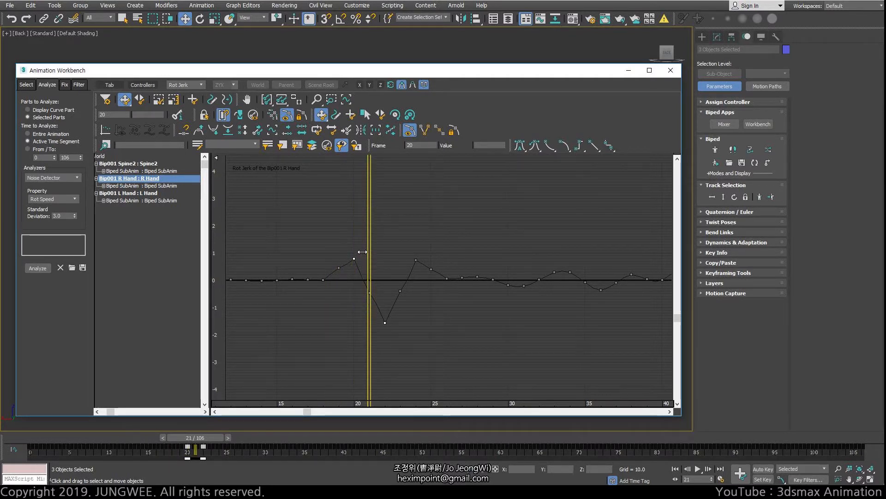
{"action": "mouse_move", "coordinate": [362, 252]}
{"action": "left_mouse_down"}
{"action": "mouse_move", "coordinate": [349, 252]}
{"action": "mouse_move", "coordinate": [370, 255]}
{"action": "left_mouse_up"}
{"action": "mouse_move", "coordinate": [365, 255]}
{"action": "left_mouse_down"}
{"action": "mouse_move", "coordinate": [356, 254]}
{"action": "mouse_move", "coordinate": [449, 266]}
{"action": "mouse_move", "coordinate": [341, 256]}
{"action": "mouse_move", "coordinate": [461, 267]}
{"action": "mouse_move", "coordinate": [354, 259]}
{"action": "left_mouse_up"}
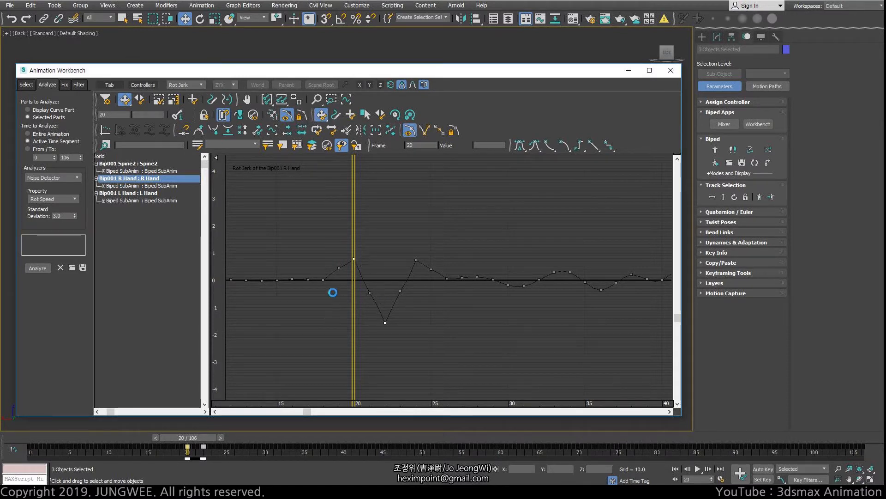
Step: Switch R Hand back to the Rot Curve graph, move the current time to frame 25 and select the spike key at frame 22
{"action": "left_click", "coordinate": [185, 85]}
{"action": "left_click", "coordinate": [187, 93]}
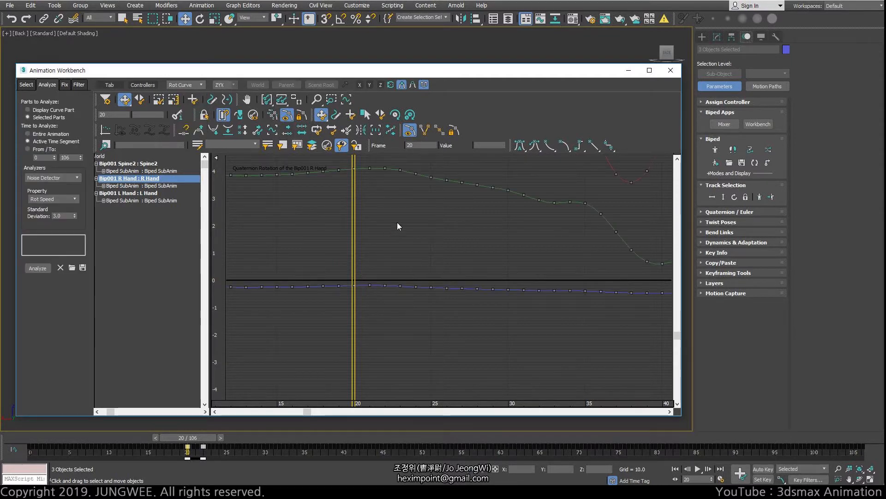
{"action": "middle_click_drag", "start_coordinate": [397, 223], "coordinate": [382, 274], "text": "ctrl+alt"}
{"action": "scroll", "coordinate": [381, 274], "scroll_direction": "up", "scroll_amount": 1}
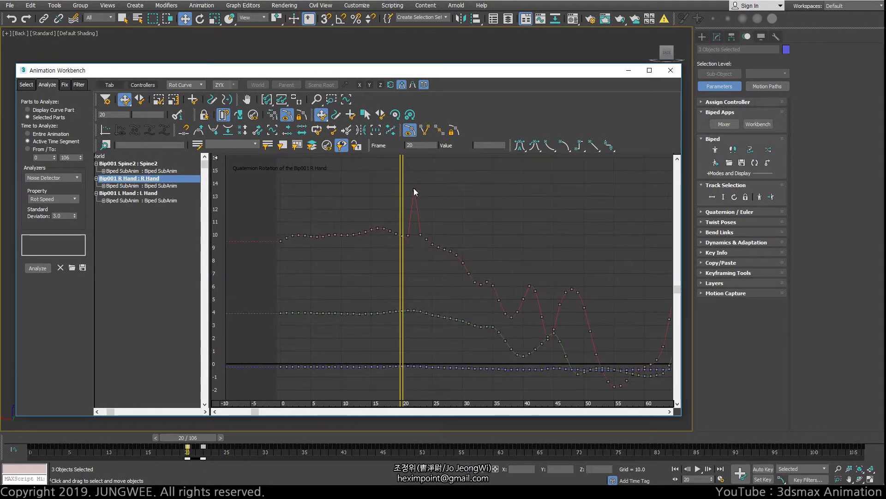
{"action": "left_click_drag", "start_coordinate": [401, 214], "coordinate": [432, 215]}
{"action": "left_click", "coordinate": [414, 189]}
Step: Select the R Hand rotation keys from frame 36 to 45 and display them in the Rot Jerk graph
{"action": "mouse_move", "coordinate": [492, 267]}
{"action": "middle_mouse_down"}
{"action": "mouse_move", "coordinate": [443, 240]}
{"action": "mouse_move", "coordinate": [425, 258]}
{"action": "mouse_move", "coordinate": [392, 222]}
{"action": "middle_mouse_up"}
{"action": "left_click_drag", "start_coordinate": [392, 223], "coordinate": [453, 337]}
{"action": "left_click", "coordinate": [402, 235]}
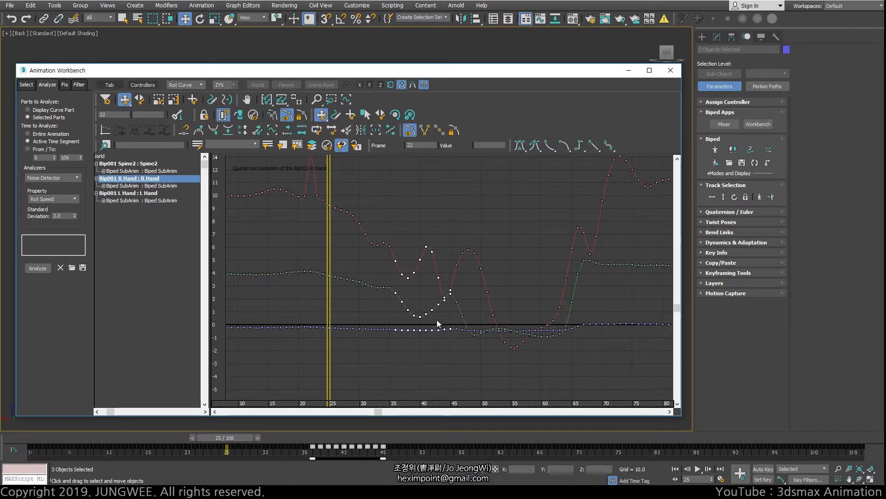
{"action": "left_click", "coordinate": [193, 88]}
{"action": "left_click", "coordinate": [178, 111]}
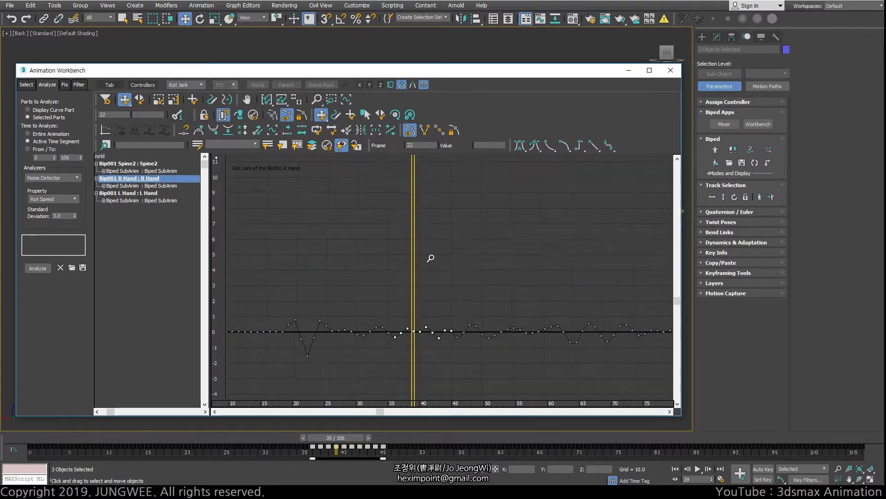
Step: Compare the R Hand jerk around frame 22 with the selected keys, moving the current time to frame 39
{"action": "scroll", "coordinate": [439, 244], "scroll_direction": "up", "scroll_amount": 2}
{"action": "scroll", "coordinate": [410, 280], "scroll_direction": "down", "scroll_amount": 2}
{"action": "left_click_drag", "start_coordinate": [415, 282], "coordinate": [328, 280]}
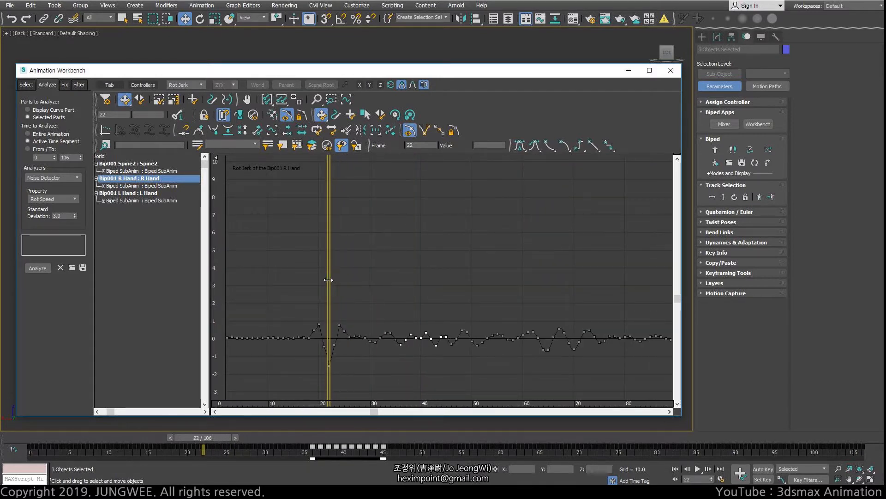
{"action": "scroll", "coordinate": [406, 232], "scroll_direction": "up", "scroll_amount": 3}
{"action": "middle_click_drag", "start_coordinate": [411, 234], "coordinate": [293, 267]}
{"action": "left_click_drag", "start_coordinate": [293, 267], "coordinate": [411, 265]}
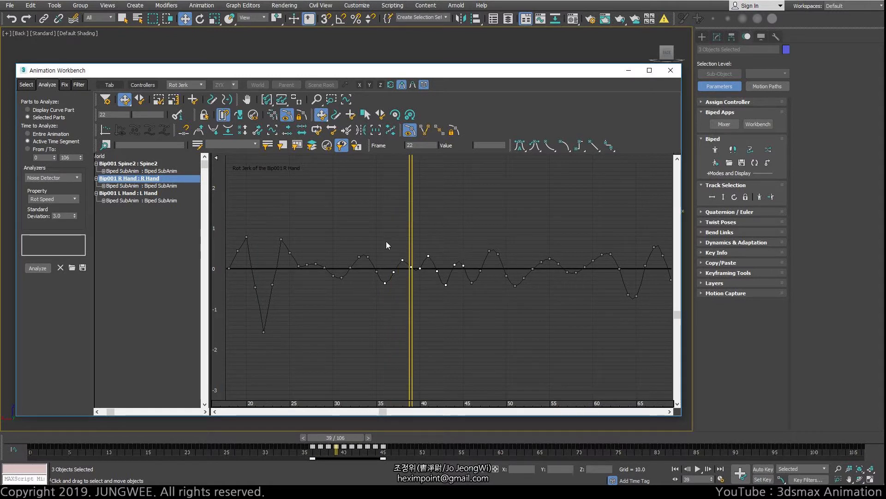
Step: View the R Hand Rot Speed graph and return to the Rot Curve graph across the whole motion
{"action": "left_click", "coordinate": [183, 85]}
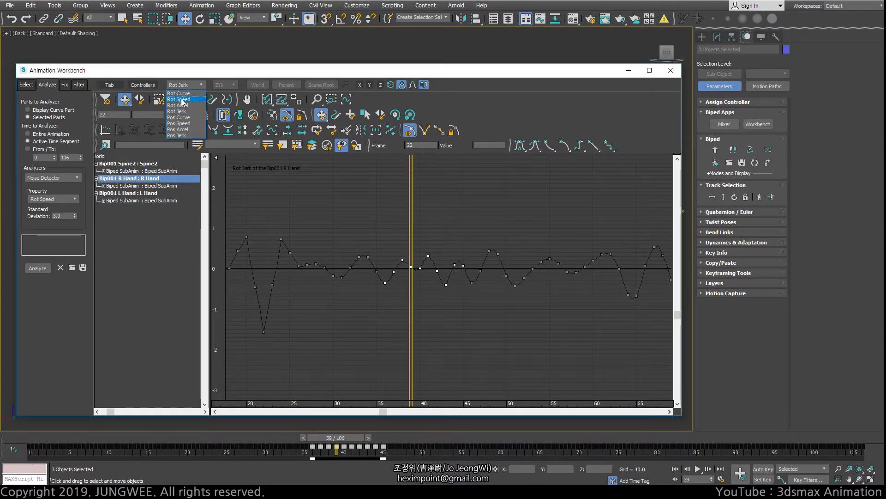
{"action": "left_click", "coordinate": [183, 99]}
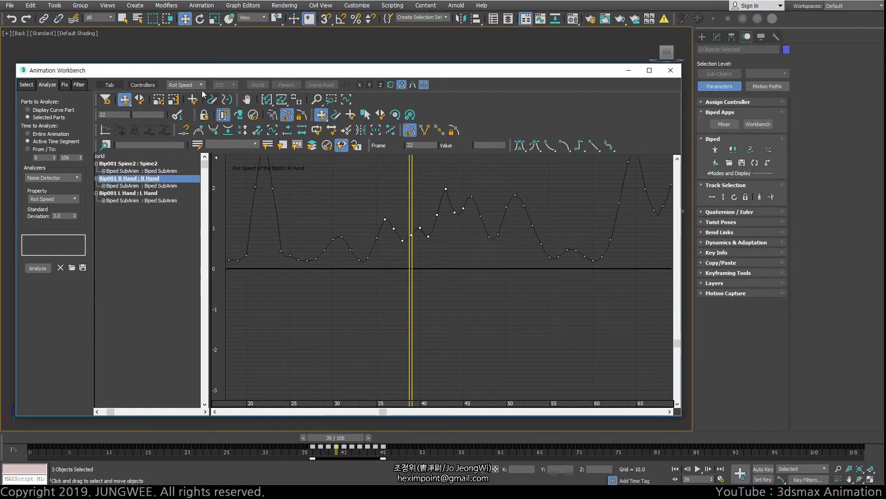
{"action": "left_click", "coordinate": [185, 85]}
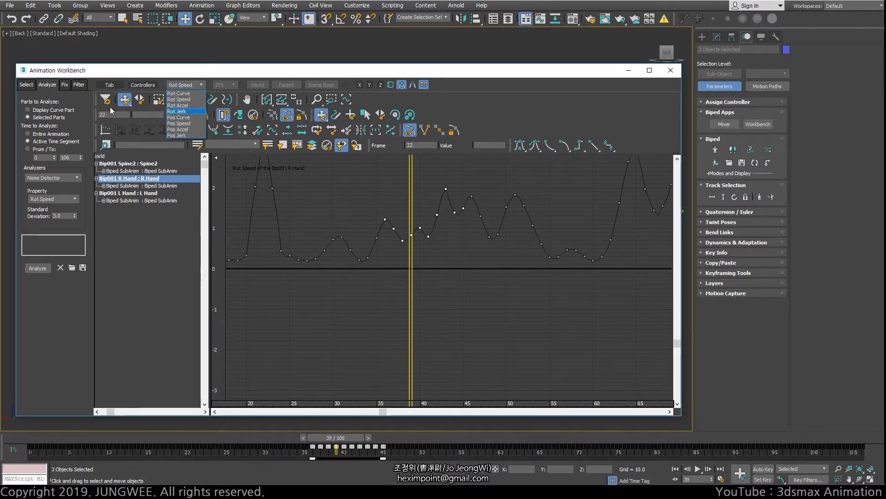
{"action": "left_click", "coordinate": [178, 93]}
{"action": "left_click_drag", "start_coordinate": [430, 226], "coordinate": [408, 284]}
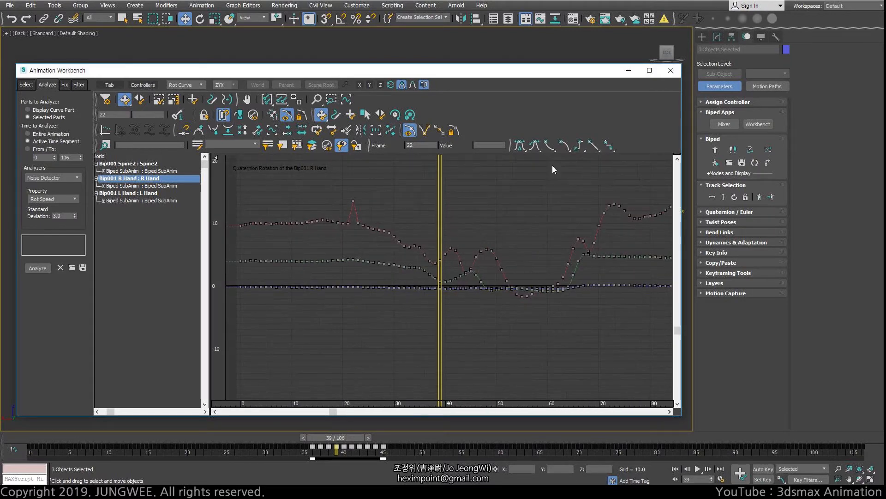
Step: Display the R Hand Rot Speed graph and move the current time to frame 35
{"action": "left_click", "coordinate": [190, 84]}
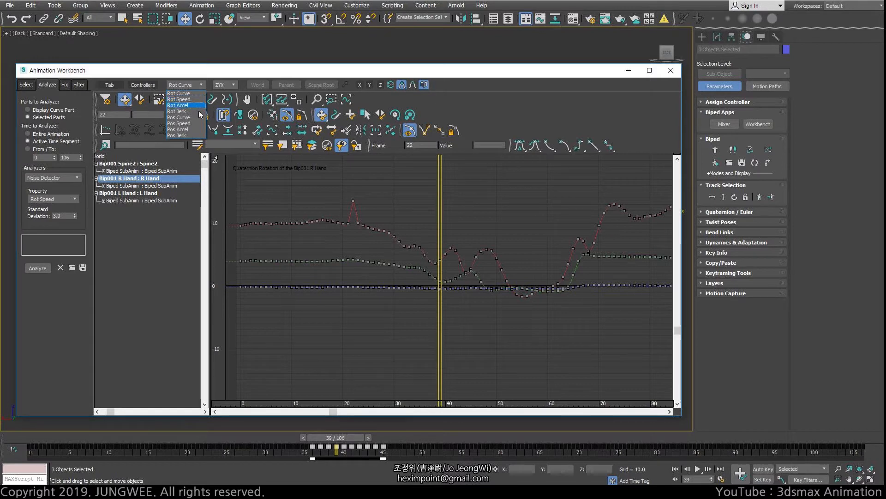
{"action": "left_click", "coordinate": [193, 99]}
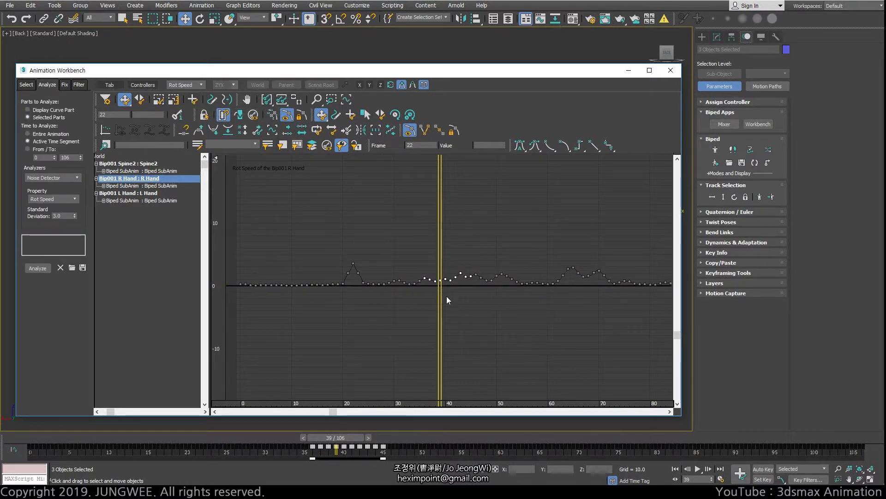
{"action": "scroll", "coordinate": [447, 300], "scroll_direction": "up", "scroll_amount": 4}
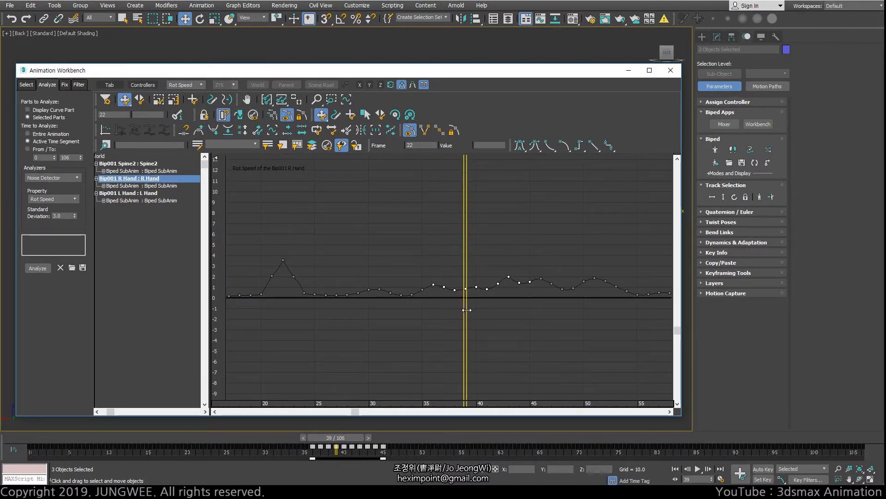
{"action": "left_click_drag", "start_coordinate": [466, 307], "coordinate": [421, 307]}
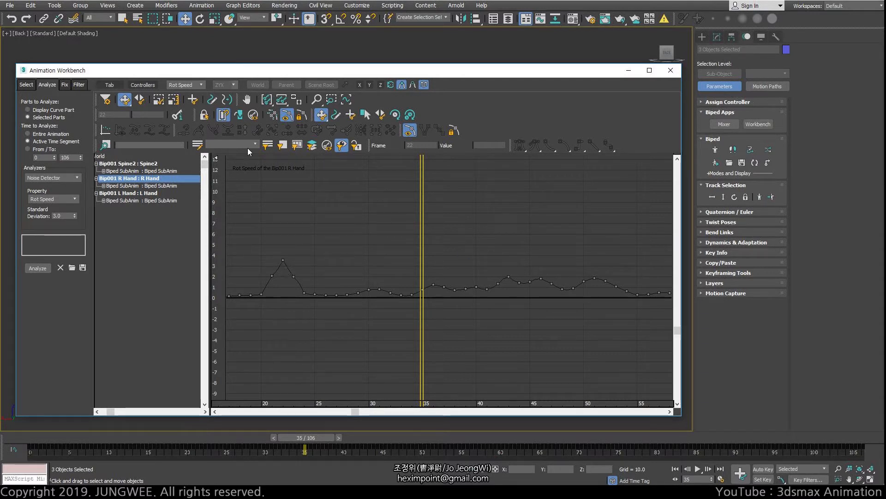
Step: View the R Hand Rot Accel graph, followed by the Rot Jerk graph
{"action": "left_click", "coordinate": [186, 86]}
{"action": "left_click", "coordinate": [178, 106]}
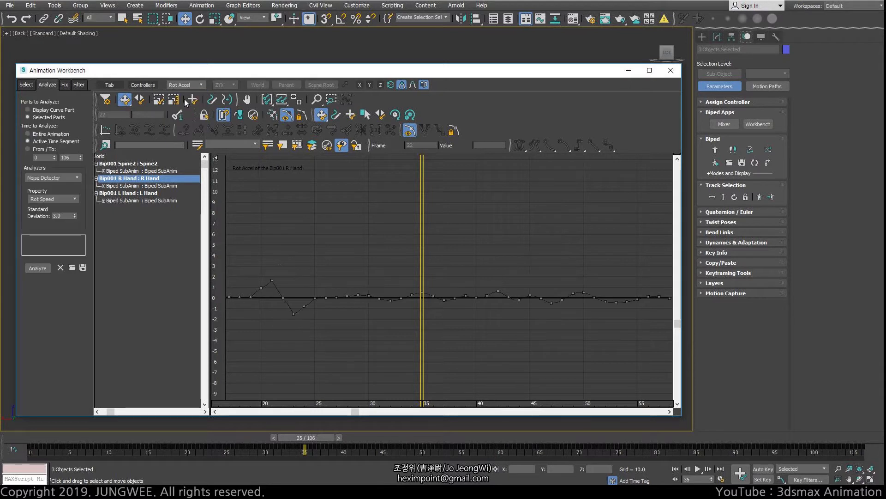
{"action": "left_click", "coordinate": [184, 85]}
{"action": "left_click", "coordinate": [180, 111]}
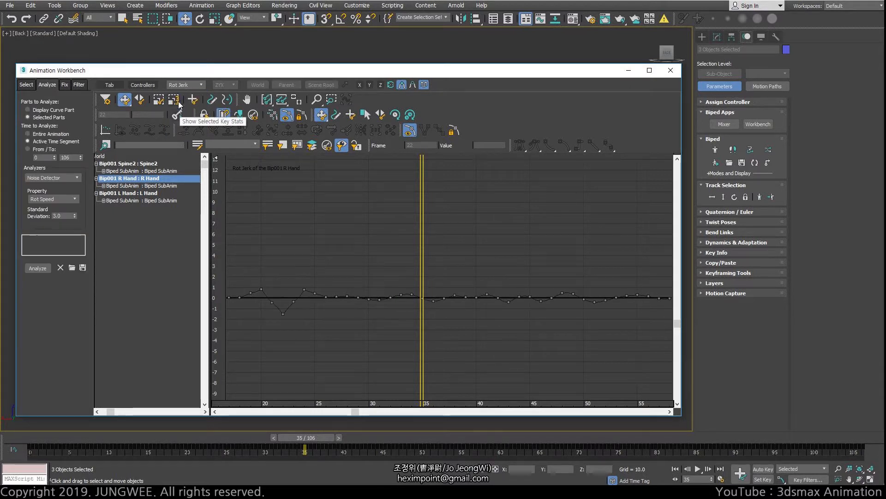
Step: Review the available position graph types and the Analyzers choices, leaving the Noise Detector selected
{"action": "left_click", "coordinate": [180, 84]}
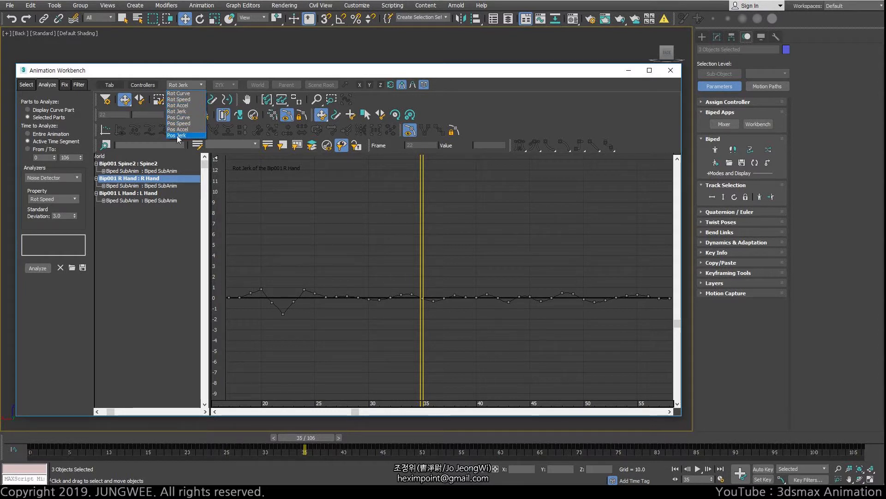
{"action": "left_click", "coordinate": [112, 267]}
{"action": "left_click", "coordinate": [64, 177]}
{"action": "left_click", "coordinate": [64, 178]}
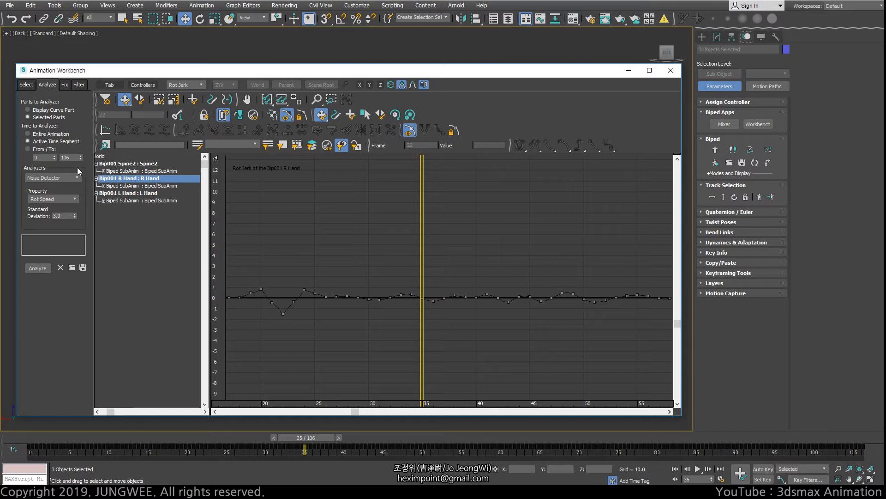
Step: View the R Hand Rot Speed graph again and return to Rot Curve with the spike and surrounding keys in view
{"action": "left_click", "coordinate": [186, 85]}
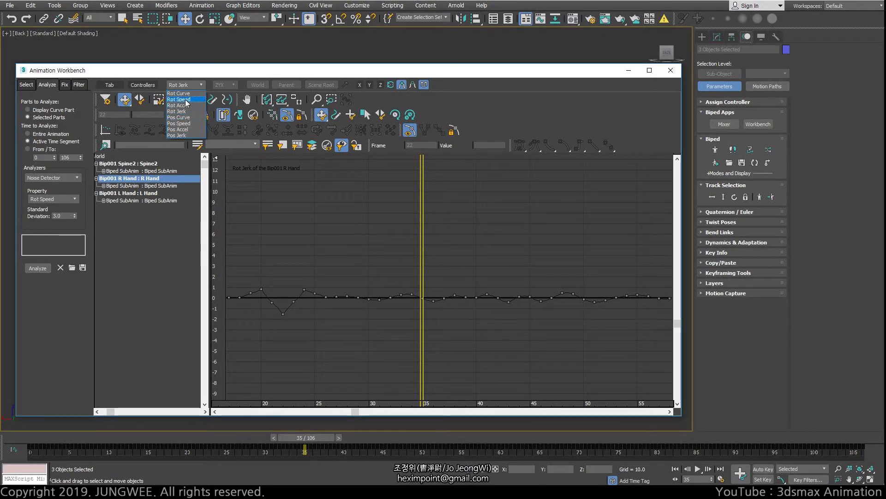
{"action": "left_click", "coordinate": [186, 99]}
{"action": "left_click", "coordinate": [185, 84]}
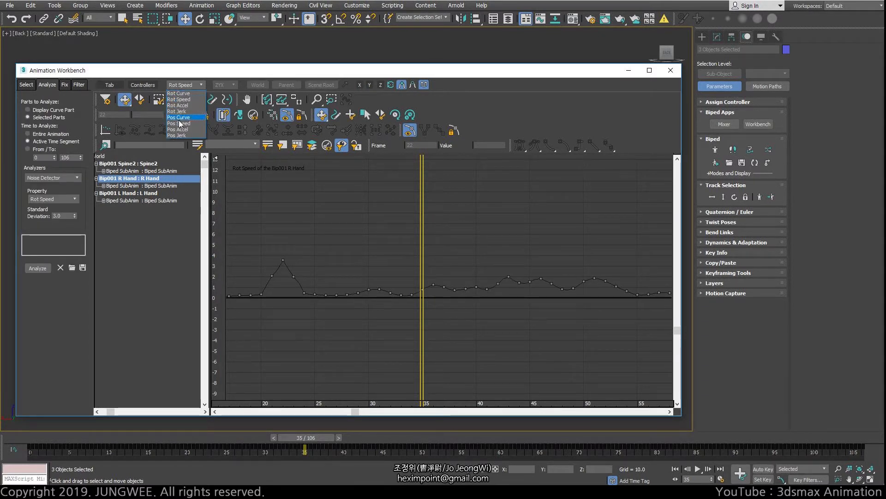
{"action": "left_click", "coordinate": [178, 94]}
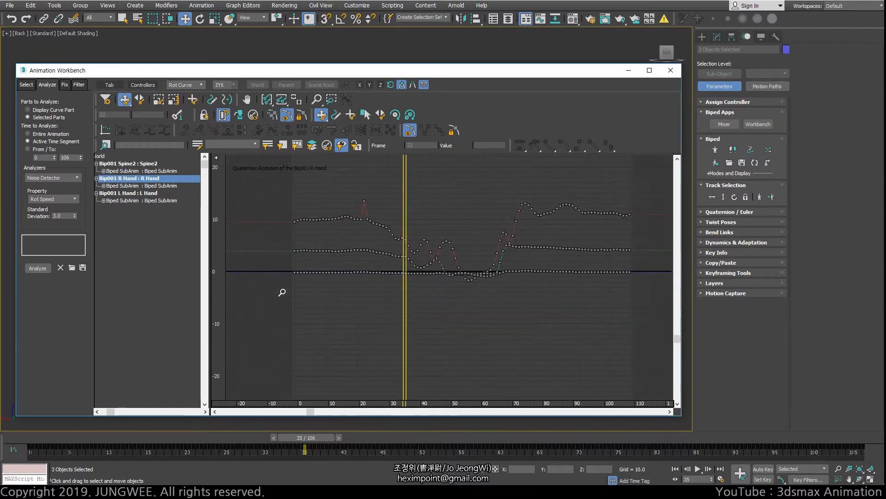
{"action": "left_click_drag", "start_coordinate": [283, 293], "coordinate": [330, 275]}
Step: Review the Noise Detector's Property choices, keep Rot Speed and inspect the Standard Deviation setting
{"action": "left_click", "coordinate": [63, 199]}
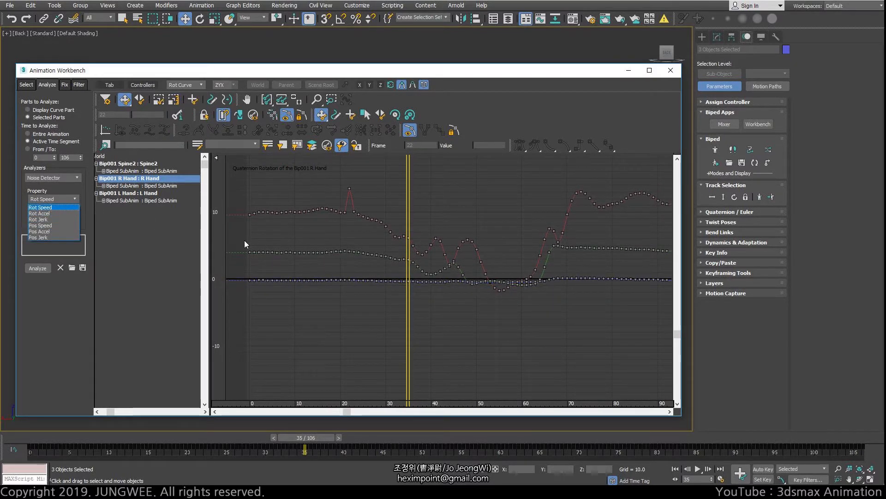
{"action": "left_click", "coordinate": [409, 222]}
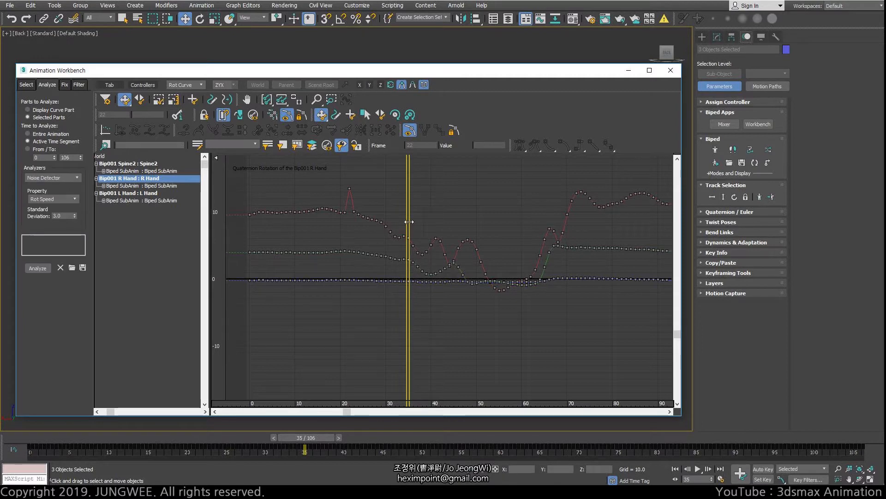
{"action": "middle_click_drag", "start_coordinate": [481, 253], "coordinate": [445, 250]}
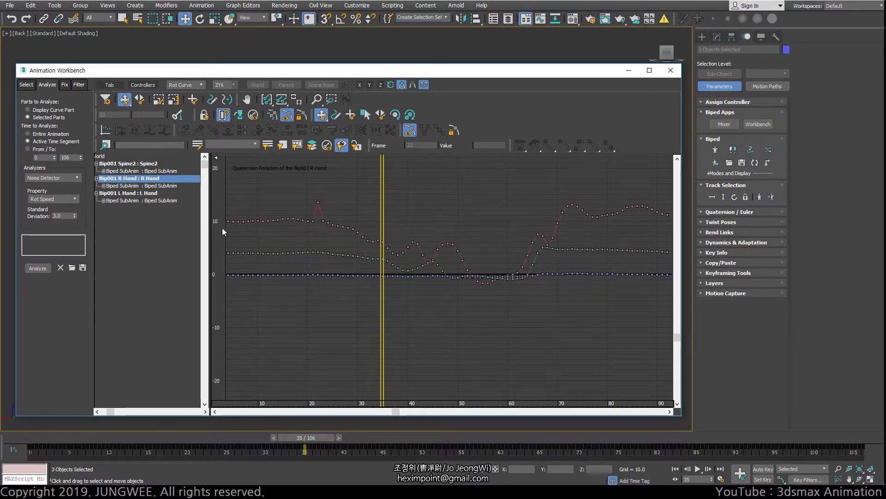
{"action": "left_click", "coordinate": [55, 200]}
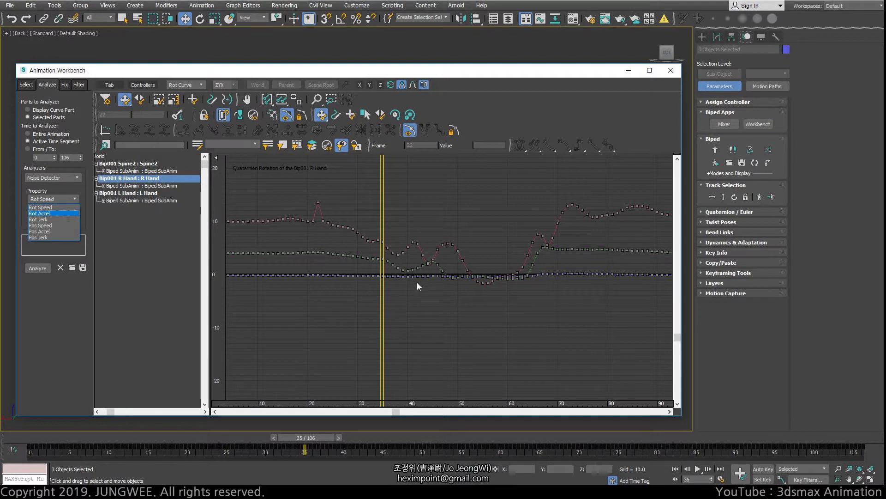
{"action": "left_click", "coordinate": [48, 208]}
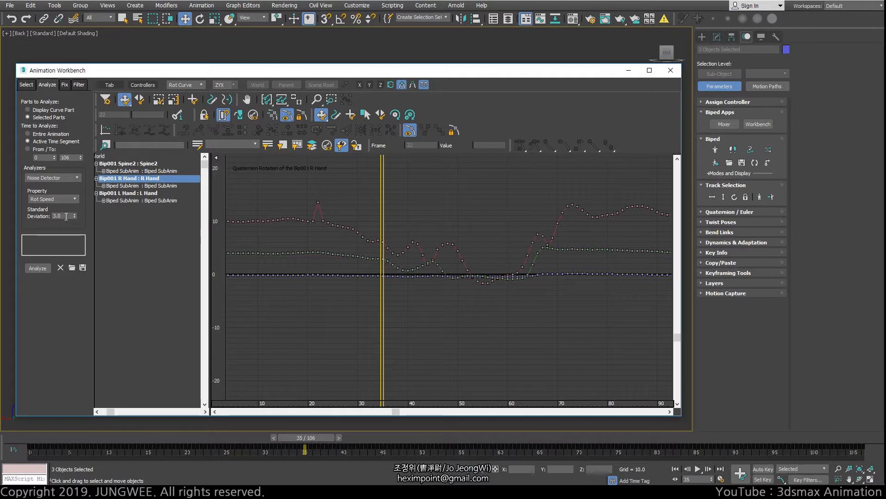
{"action": "left_click_drag", "start_coordinate": [66, 216], "coordinate": [44, 216]}
Step: Select the keys at frames 33 and 34 on the red R Hand rotation curve
{"action": "scroll", "coordinate": [361, 234], "scroll_direction": "up", "scroll_amount": 2}
{"action": "middle_click_drag", "start_coordinate": [379, 214], "coordinate": [473, 132], "text": "ctrl+alt"}
{"action": "left_click_drag", "start_coordinate": [397, 257], "coordinate": [404, 268]}
{"action": "left_click_drag", "start_coordinate": [409, 252], "coordinate": [426, 271], "text": "ctrl"}
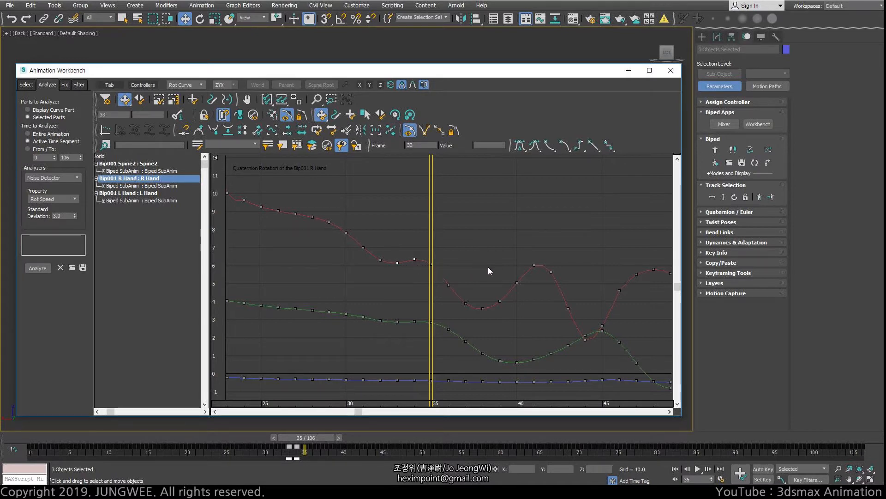
Step: Select the red R Hand rotation curve keys from frame 8 to 16, ahead of the spike
{"action": "middle_click_drag", "start_coordinate": [488, 267], "coordinate": [356, 174]}
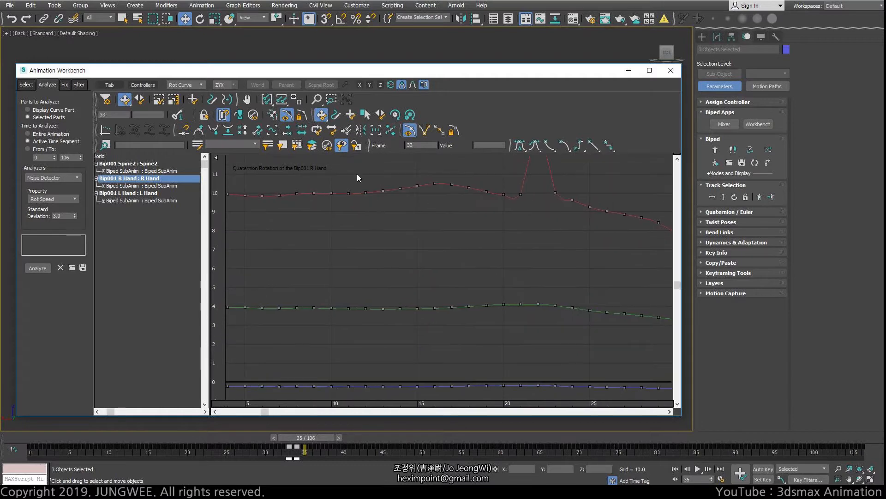
{"action": "left_click_drag", "start_coordinate": [288, 168], "coordinate": [447, 226]}
{"action": "middle_click_drag", "start_coordinate": [447, 226], "coordinate": [438, 259]}
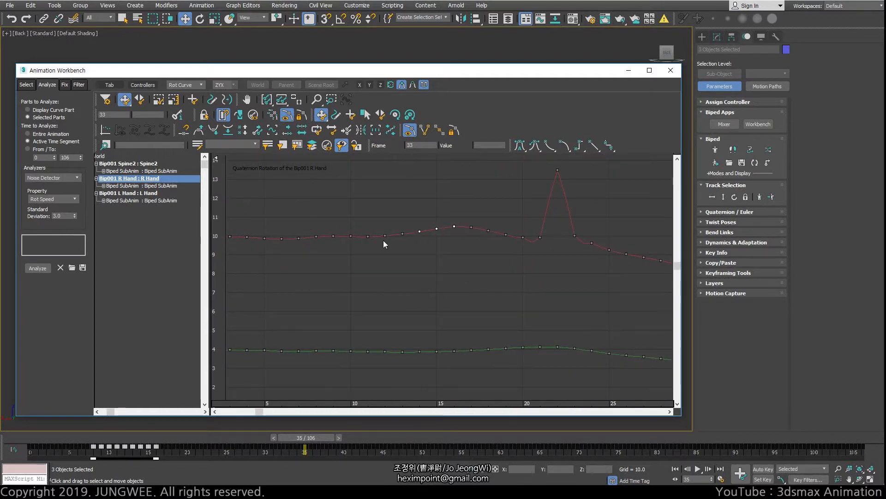
Step: Select the red R Hand rotation curve keys from frame 8 to 12 on the flat stretch before the spike
{"action": "left_click_drag", "start_coordinate": [325, 212], "coordinate": [497, 252]}
{"action": "left_click_drag", "start_coordinate": [401, 255], "coordinate": [309, 217]}
{"action": "middle_click_drag", "start_coordinate": [523, 236], "coordinate": [411, 241]}
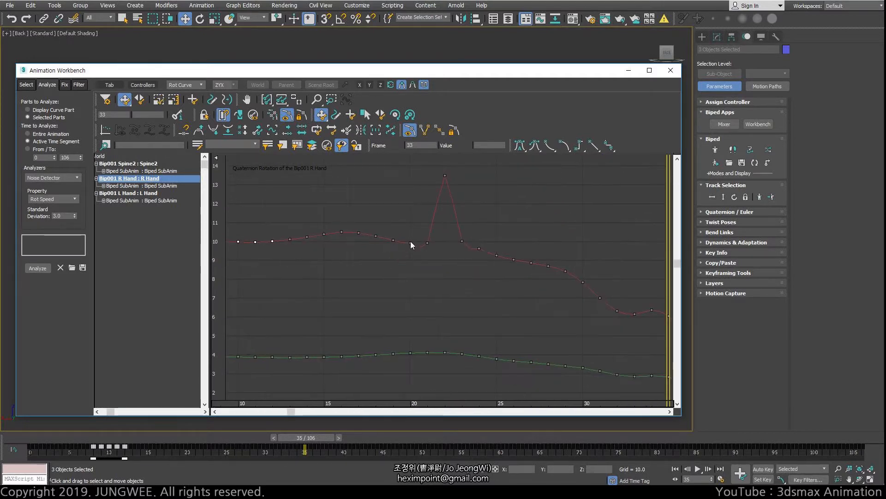
{"action": "left_click", "coordinate": [411, 242]}
Step: Select the red R Hand curve keys at frames 42 and 43, followed by the keys at frames 51 and 52 on its falling slopes
{"action": "middle_click_drag", "start_coordinate": [527, 285], "coordinate": [186, 215]}
{"action": "middle_click_drag", "start_coordinate": [514, 302], "coordinate": [438, 288]}
{"action": "left_click", "coordinate": [388, 277]}
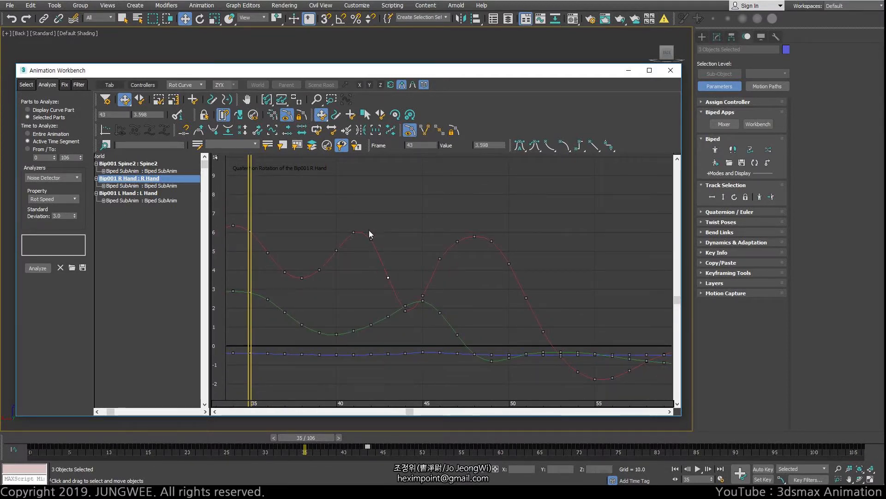
{"action": "left_click", "coordinate": [371, 239], "text": "ctrl"}
{"action": "middle_click_drag", "start_coordinate": [535, 316], "coordinate": [397, 239]}
{"action": "left_click", "coordinate": [400, 237]}
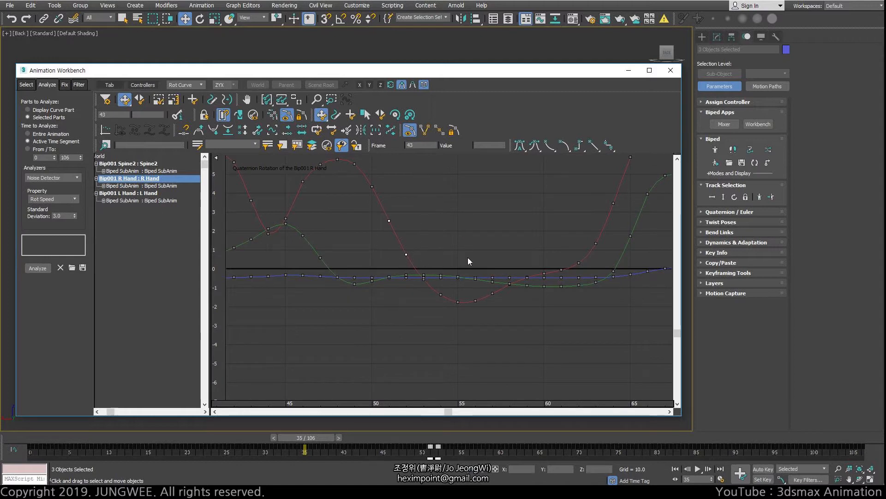
Step: Analyze Rot Speed noise on the selected parts with a Standard Deviation of 1.0 and compare the Spine2 and R Hand curves
{"action": "middle_click_drag", "start_coordinate": [511, 263], "coordinate": [494, 303], "text": "ctrl+alt"}
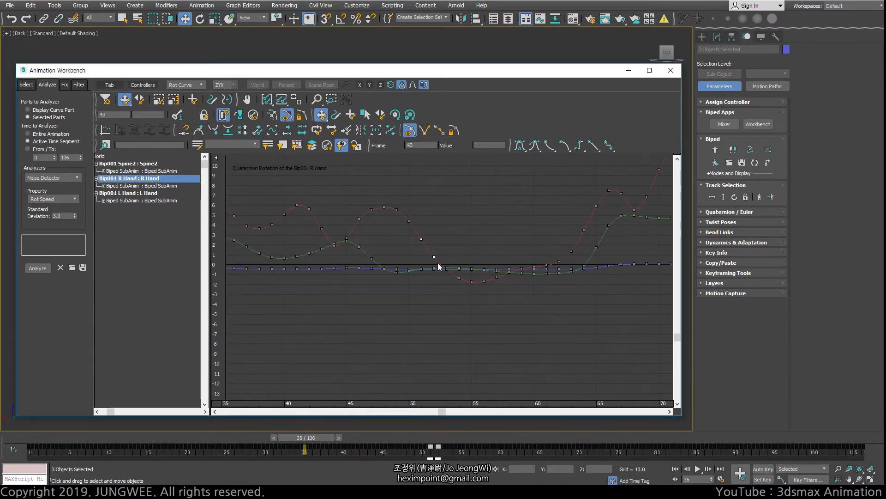
{"action": "middle_click_drag", "start_coordinate": [438, 263], "coordinate": [478, 311]}
{"action": "double_click", "coordinate": [59, 215]}
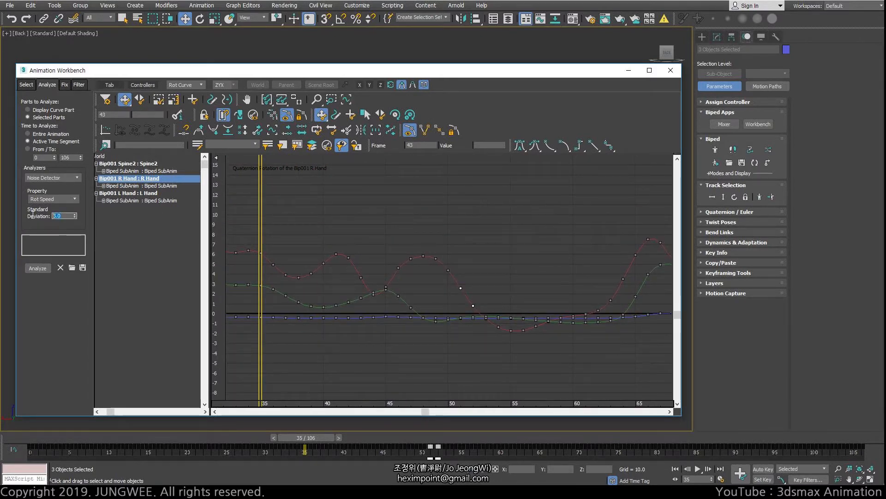
{"action": "type", "text": "1"}
{"action": "left_click", "coordinate": [37, 268]}
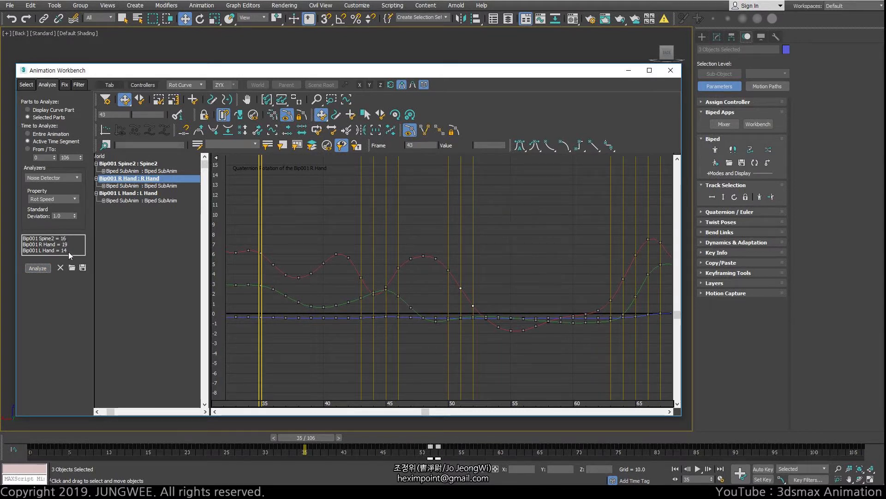
{"action": "left_click", "coordinate": [147, 164]}
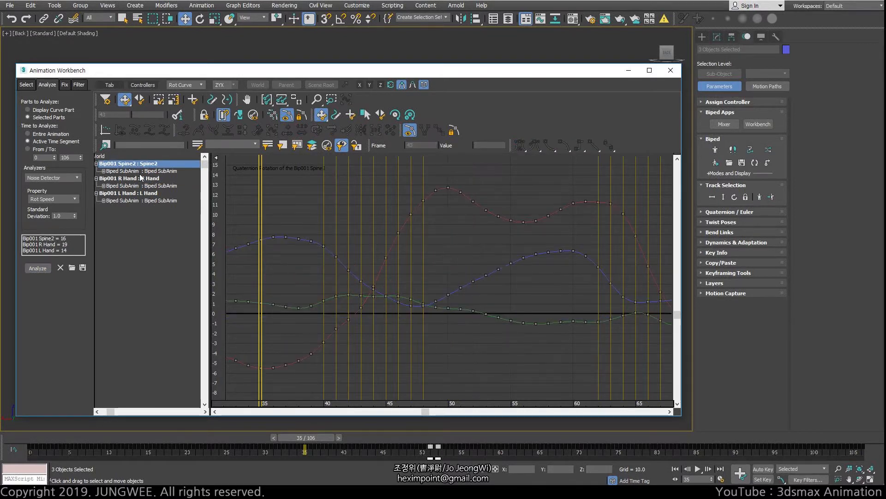
{"action": "left_click", "coordinate": [139, 180]}
Step: Clear the analysis results and rerun the Noise Detector on the displayed R Hand curve only
{"action": "left_click", "coordinate": [60, 267]}
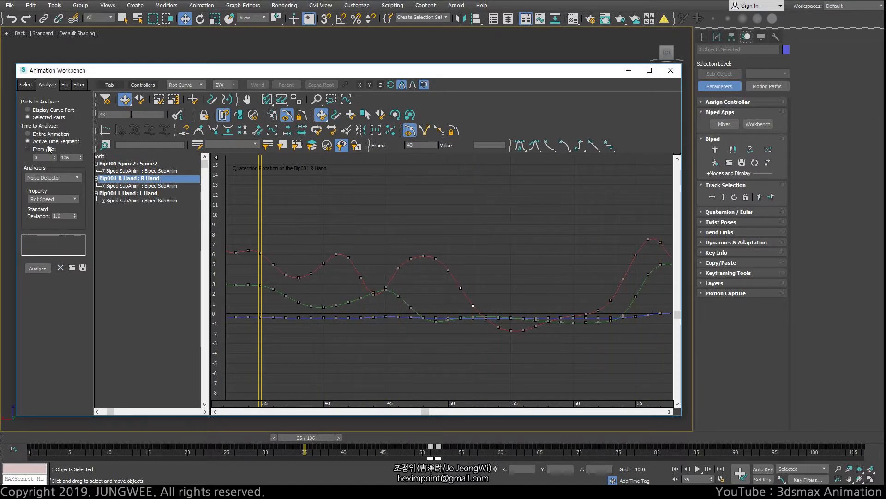
{"action": "left_click", "coordinate": [40, 111]}
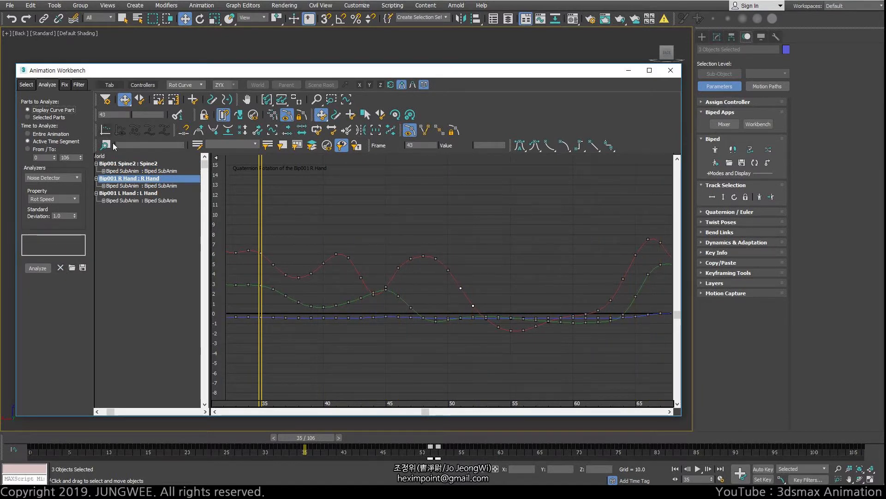
{"action": "left_click", "coordinate": [44, 266]}
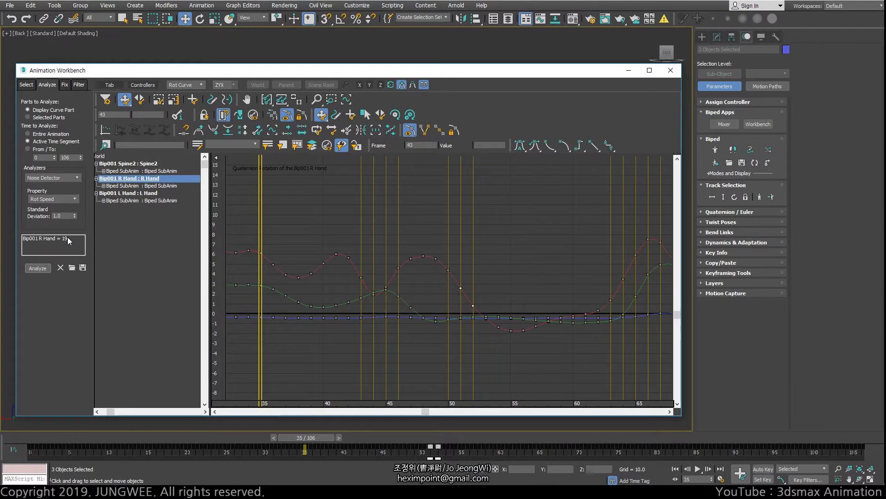
Step: Examine the flagged frames along the R Hand rotation curve, from the spike around frame 22 to the slopes up to frame 52
{"action": "middle_click_drag", "start_coordinate": [397, 306], "coordinate": [597, 303]}
{"action": "middle_click_drag", "start_coordinate": [489, 309], "coordinate": [487, 370], "text": "ctrl+alt"}
{"action": "middle_click_drag", "start_coordinate": [295, 269], "coordinate": [553, 208]}
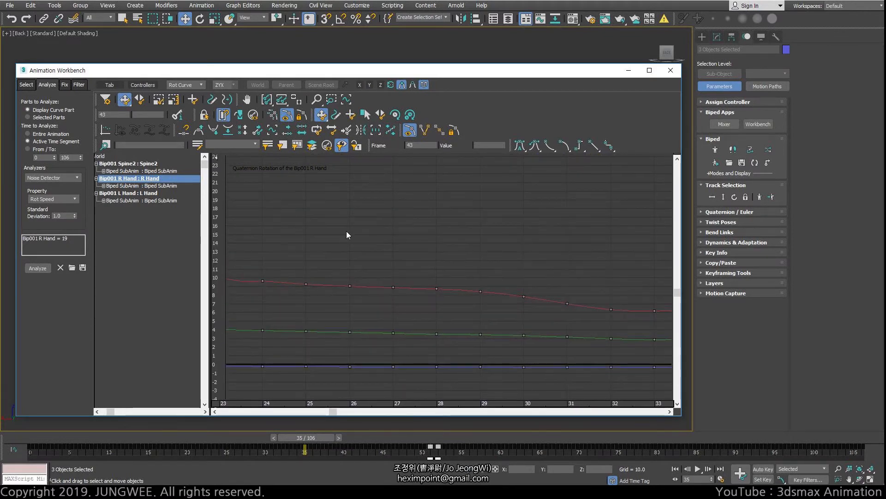
{"action": "middle_click_drag", "start_coordinate": [295, 231], "coordinate": [609, 235]}
{"action": "scroll", "coordinate": [359, 276], "scroll_direction": "up", "scroll_amount": 2}
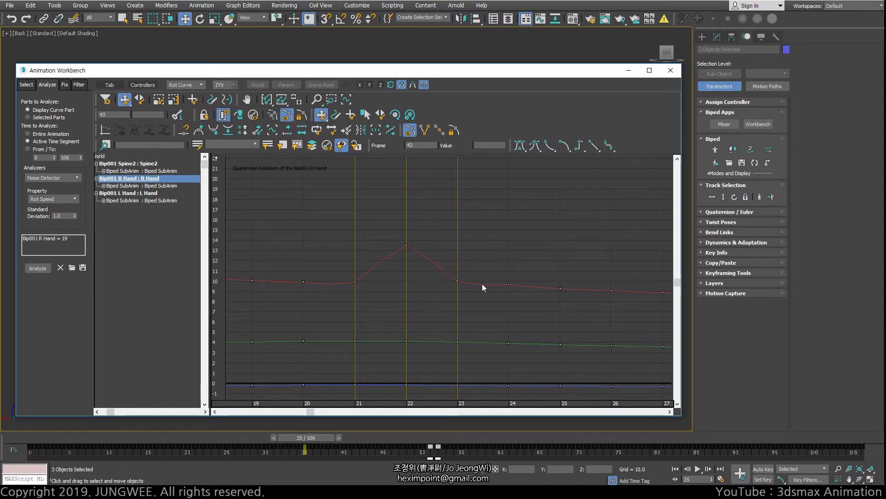
{"action": "middle_click_drag", "start_coordinate": [505, 277], "coordinate": [503, 295], "text": "ctrl+alt"}
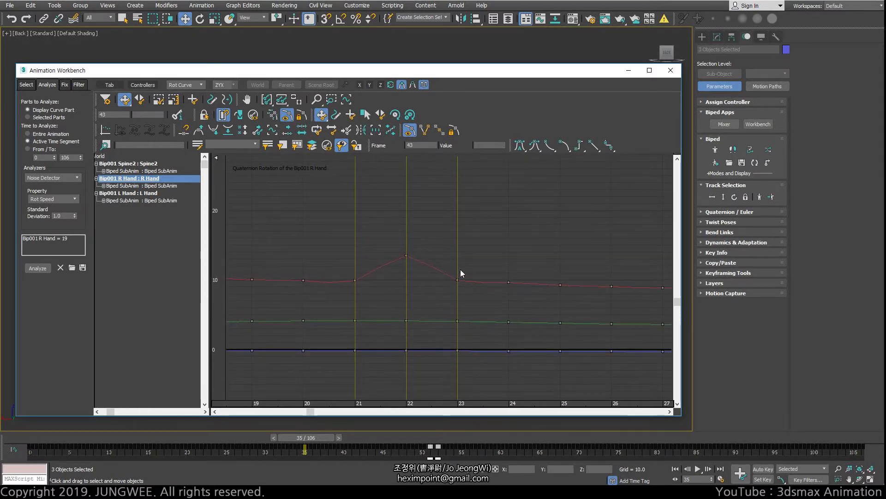
{"action": "middle_click_drag", "start_coordinate": [656, 292], "coordinate": [226, 300]}
{"action": "middle_click_drag", "start_coordinate": [550, 288], "coordinate": [522, 248], "text": "ctrl+alt"}
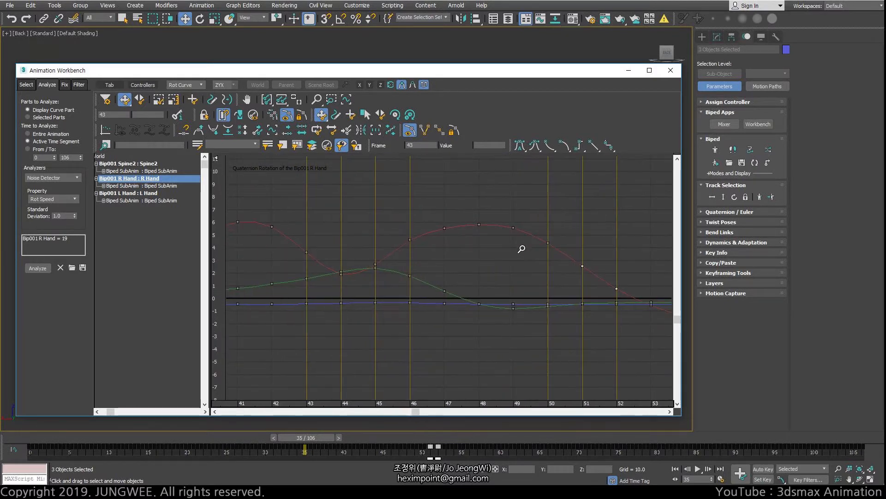
{"action": "middle_click_drag", "start_coordinate": [560, 289], "coordinate": [544, 307], "text": "ctrl+alt"}
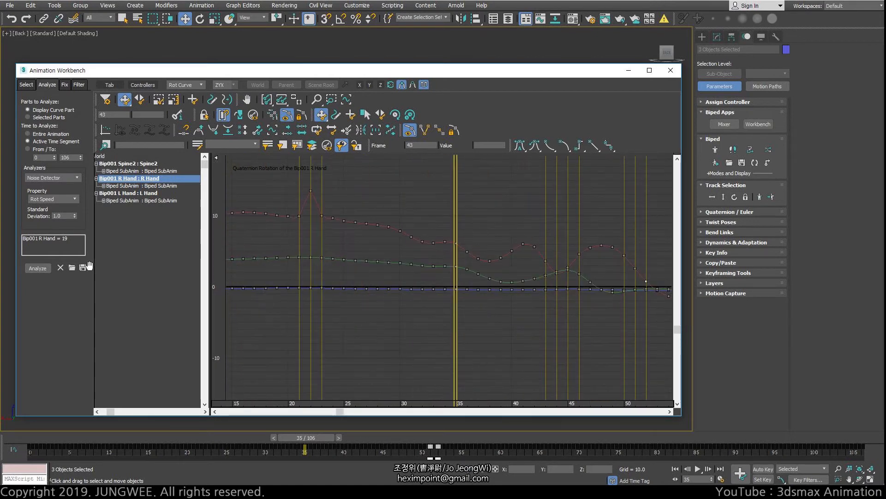
Step: Clear the results and reanalyze the R Hand curve with the Standard Deviation set to 2.0
{"action": "left_click", "coordinate": [60, 268]}
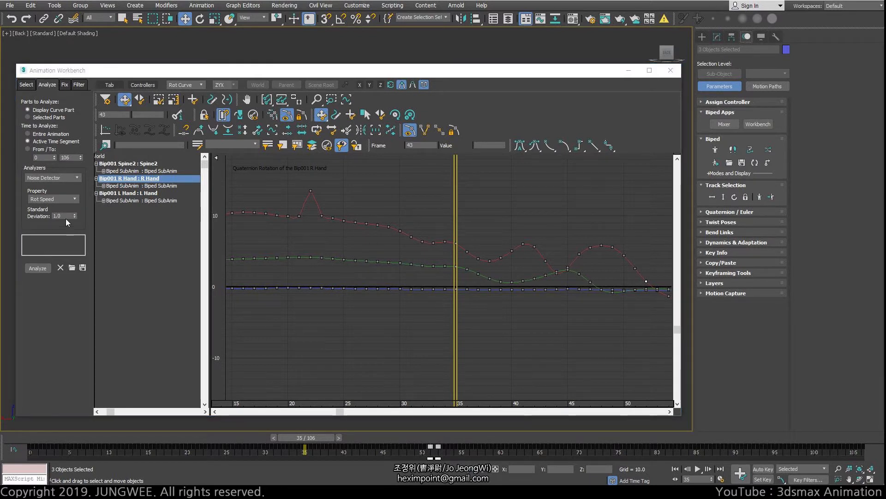
{"action": "double_click", "coordinate": [60, 216]}
{"action": "type", "text": "2"}
{"action": "key", "text": "Return"}
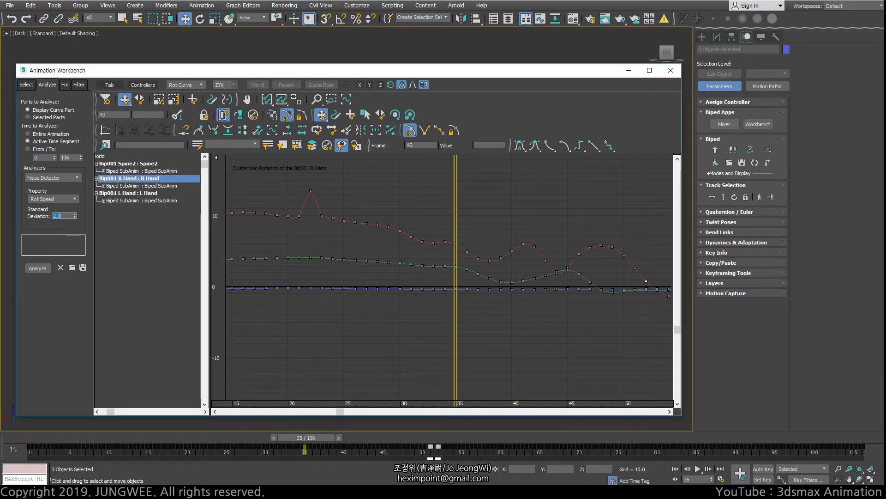
{"action": "left_click", "coordinate": [40, 267]}
Step: Inspect the spike on the red R Hand curve, selecting its peak key at frame 22 and the neighbouring key at frame 21
{"action": "scroll", "coordinate": [379, 256], "scroll_direction": "down", "scroll_amount": 1}
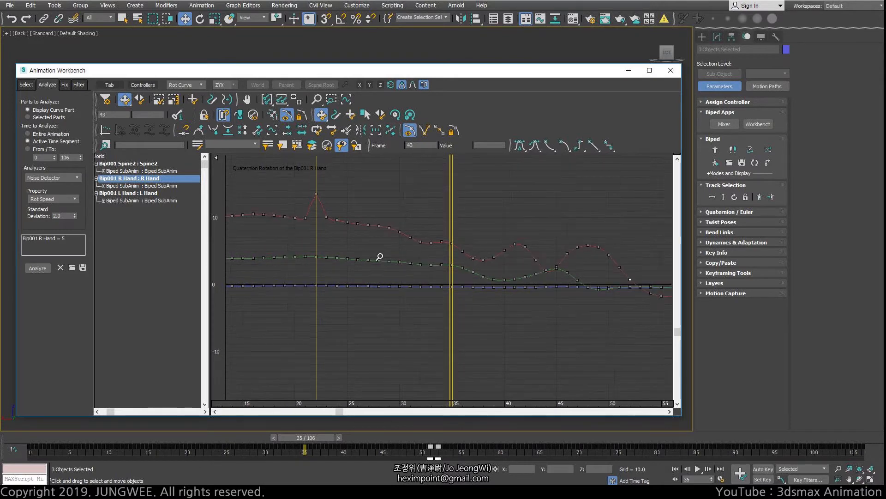
{"action": "middle_click_drag", "start_coordinate": [380, 256], "coordinate": [406, 282], "text": "ctrl+alt"}
{"action": "middle_click_drag", "start_coordinate": [316, 245], "coordinate": [506, 243]}
{"action": "left_click", "coordinate": [334, 239]}
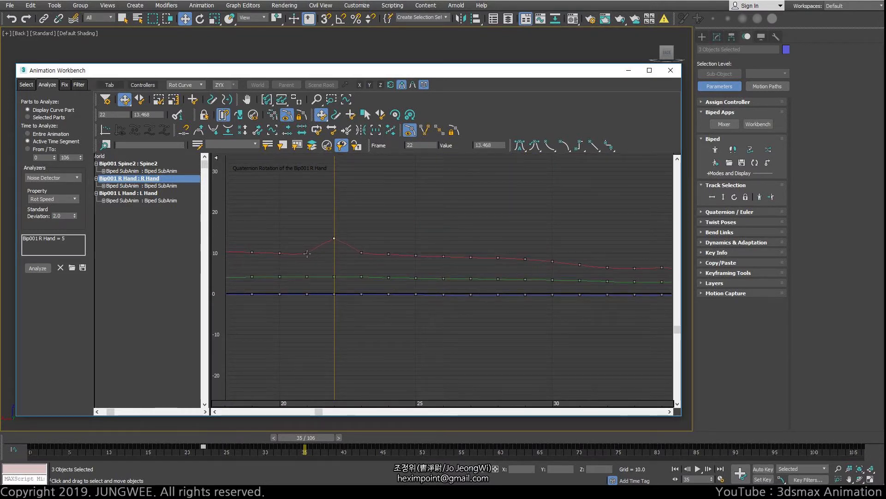
{"action": "left_click", "coordinate": [307, 253]}
{"action": "left_click", "coordinate": [334, 238]}
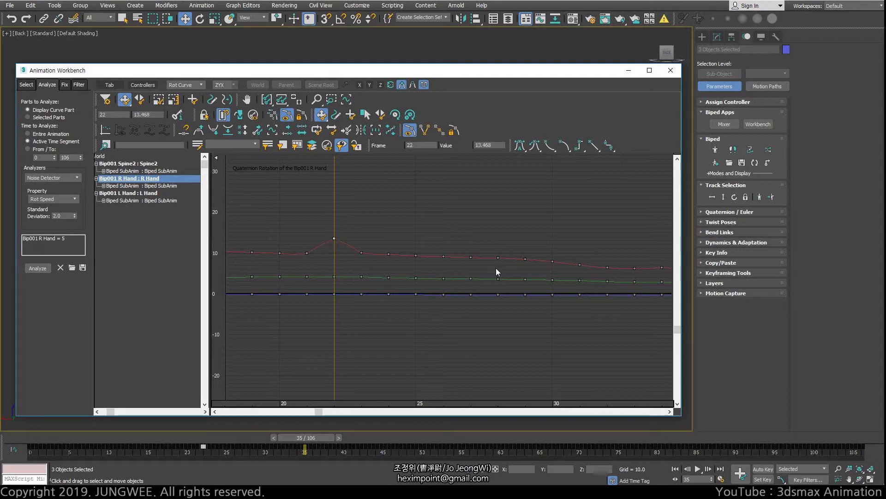
Step: Select the flagged red R Hand curve keys at frames 64, 65, 69 and 70
{"action": "middle_click_drag", "start_coordinate": [496, 269], "coordinate": [424, 286], "text": "ctrl+alt"}
{"action": "middle_click_drag", "start_coordinate": [564, 278], "coordinate": [243, 249]}
{"action": "middle_click_drag", "start_coordinate": [433, 257], "coordinate": [409, 290]}
{"action": "middle_click_drag", "start_coordinate": [409, 290], "coordinate": [554, 179], "text": "ctrl+alt"}
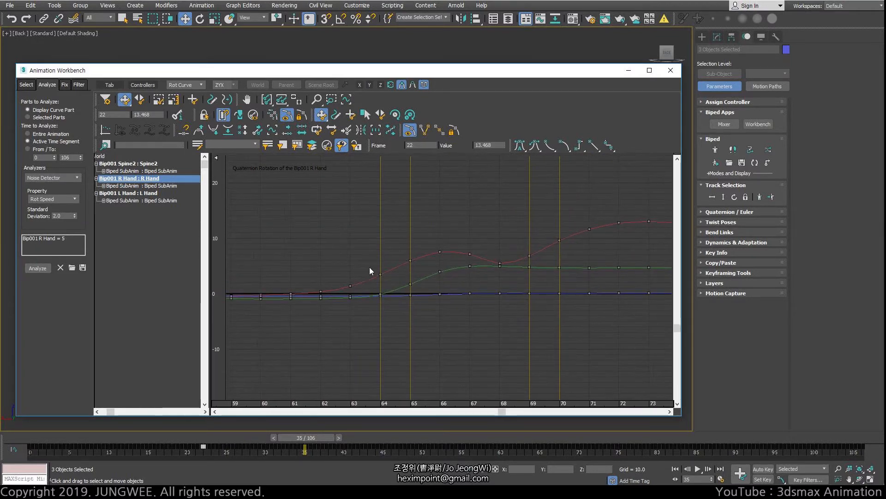
{"action": "left_click", "coordinate": [380, 275]}
{"action": "left_click", "coordinate": [410, 260], "text": "ctrl"}
{"action": "left_click_drag", "start_coordinate": [539, 264], "coordinate": [539, 266], "text": "ctrl"}
{"action": "left_click_drag", "start_coordinate": [551, 231], "coordinate": [566, 259], "text": "ctrl"}
Step: Clear the results and reanalyze the R Hand curve with the Standard Deviation set to 3.0, viewing the flagged frames
{"action": "middle_click_drag", "start_coordinate": [566, 240], "coordinate": [329, 319], "text": "ctrl+alt"}
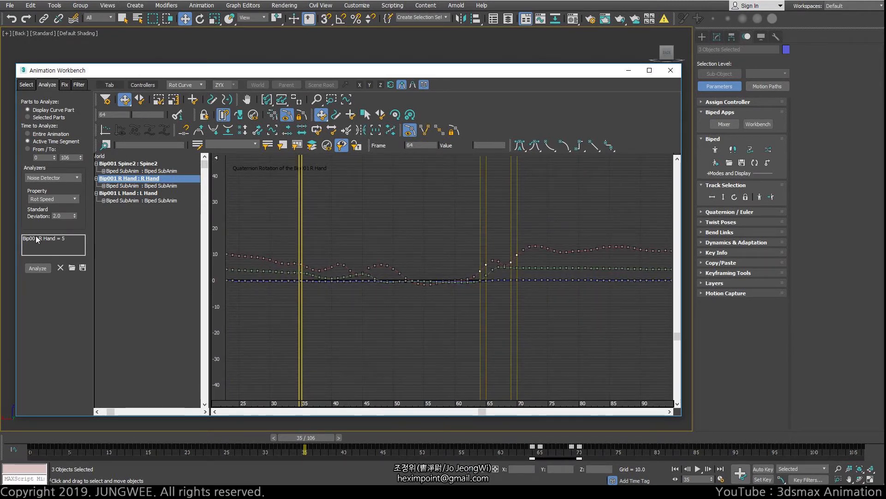
{"action": "double_click", "coordinate": [58, 215]}
{"action": "type", "text": "3"}
{"action": "left_click", "coordinate": [62, 269]}
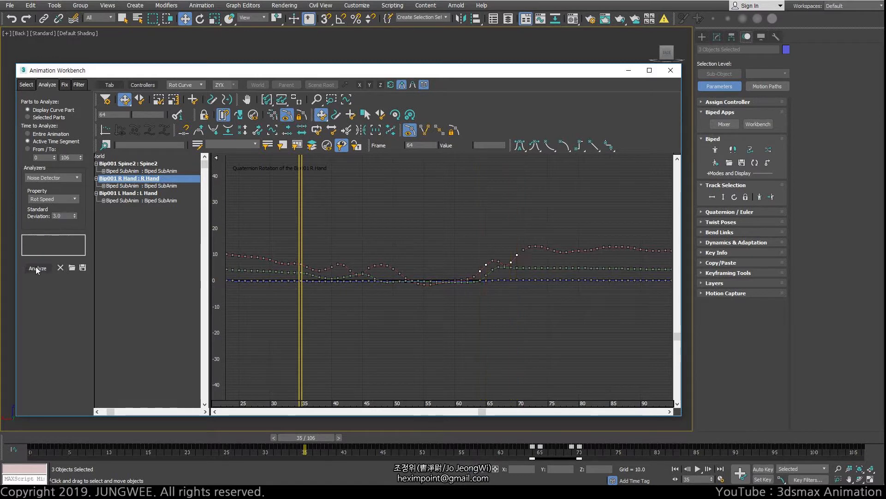
{"action": "left_click", "coordinate": [35, 268]}
{"action": "middle_click_drag", "start_coordinate": [436, 276], "coordinate": [386, 271]}
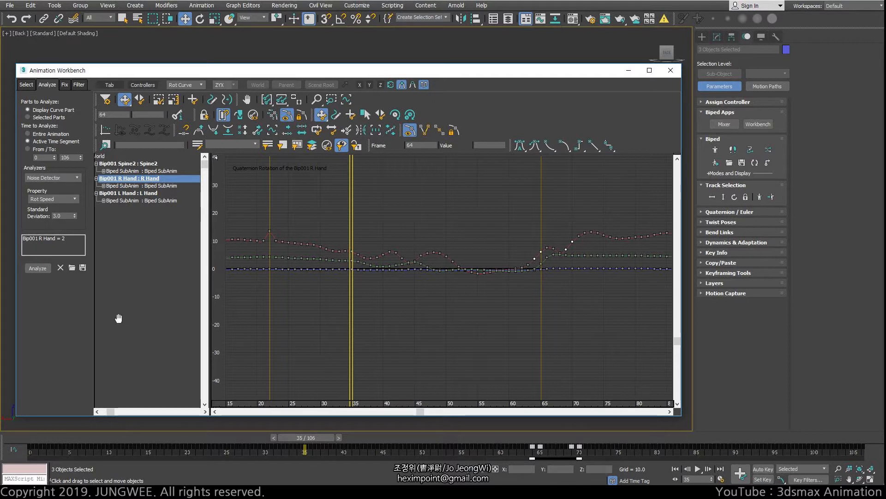
Step: Clear the analysis results and change the Noise Detector's Property to Rot Accel
{"action": "left_click", "coordinate": [56, 215]}
{"action": "left_click", "coordinate": [60, 268]}
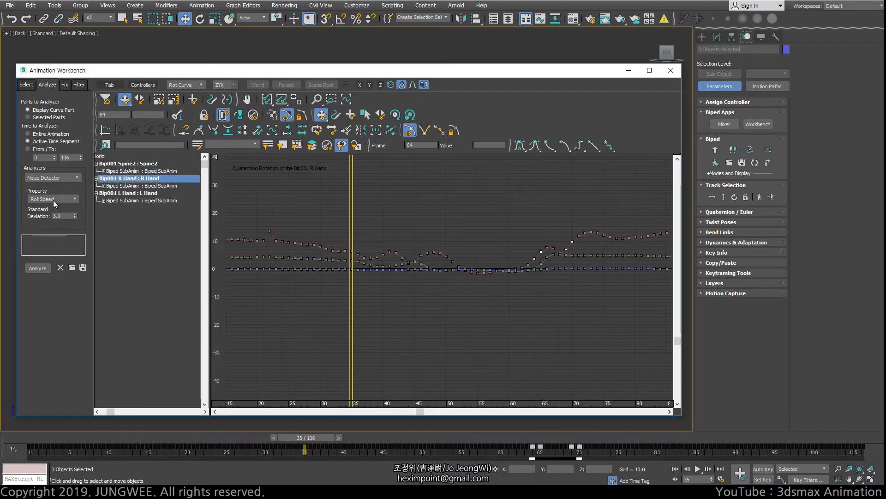
{"action": "left_click", "coordinate": [54, 199]}
{"action": "left_click", "coordinate": [54, 212]}
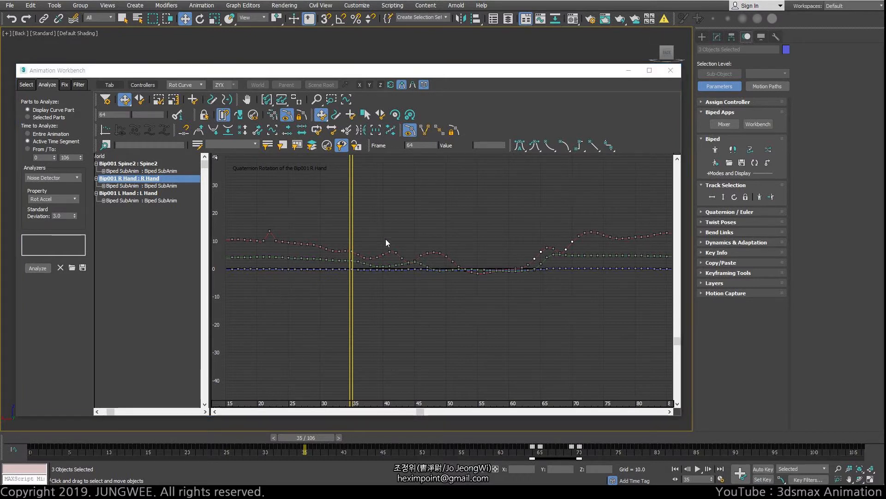
Step: Set the Standard Deviation to 1.0 and analyze the R Hand curve's rotation acceleration
{"action": "double_click", "coordinate": [61, 217]}
{"action": "type", "text": "1.0"}
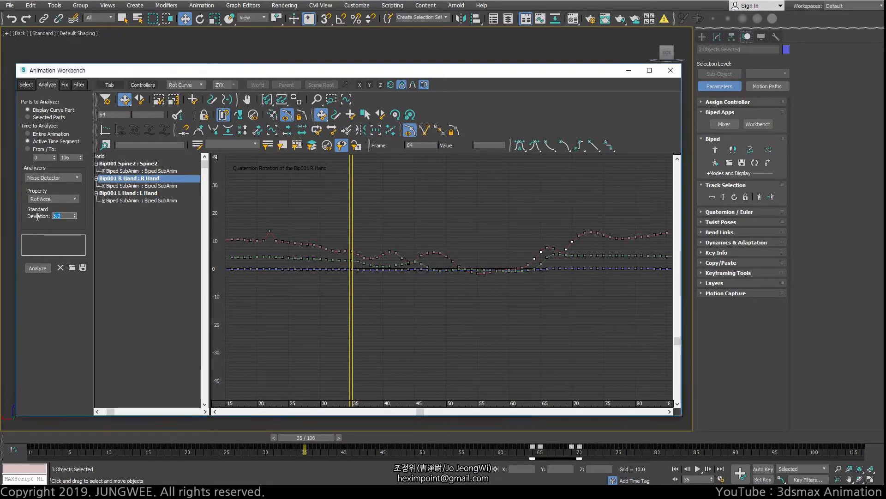
{"action": "left_click", "coordinate": [40, 268]}
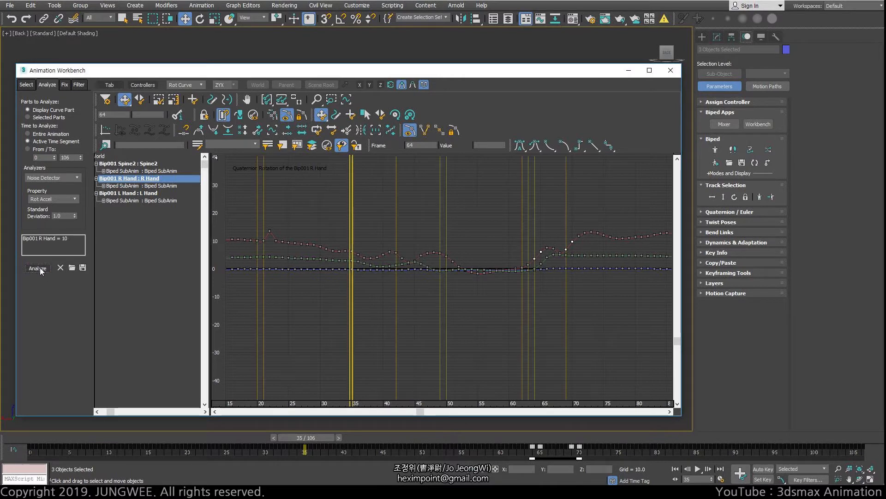
Step: Select the red R Hand curve keys at frames 20 and 21 before the spike, followed by those at frames 42 and 43
{"action": "middle_click_drag", "start_coordinate": [266, 264], "coordinate": [471, 129], "text": "ctrl+alt"}
{"action": "left_click_drag", "start_coordinate": [318, 250], "coordinate": [532, 292]}
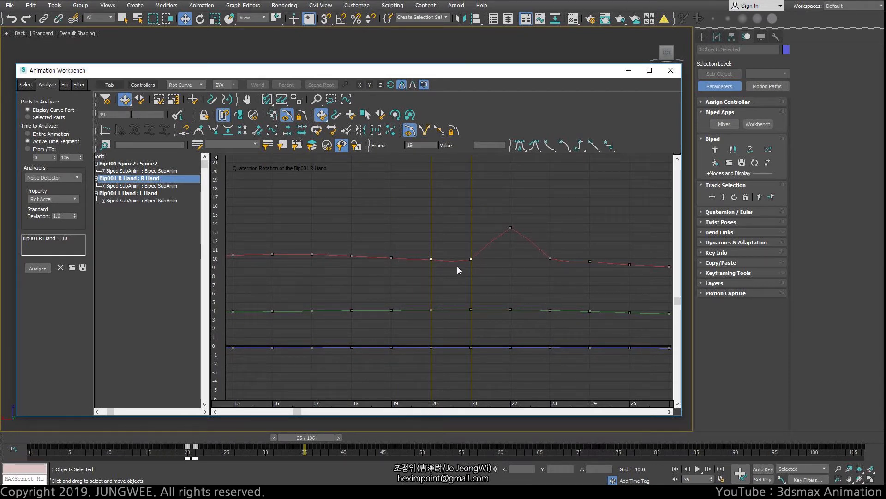
{"action": "middle_click_drag", "start_coordinate": [478, 266], "coordinate": [532, 264], "text": "ctrl+alt"}
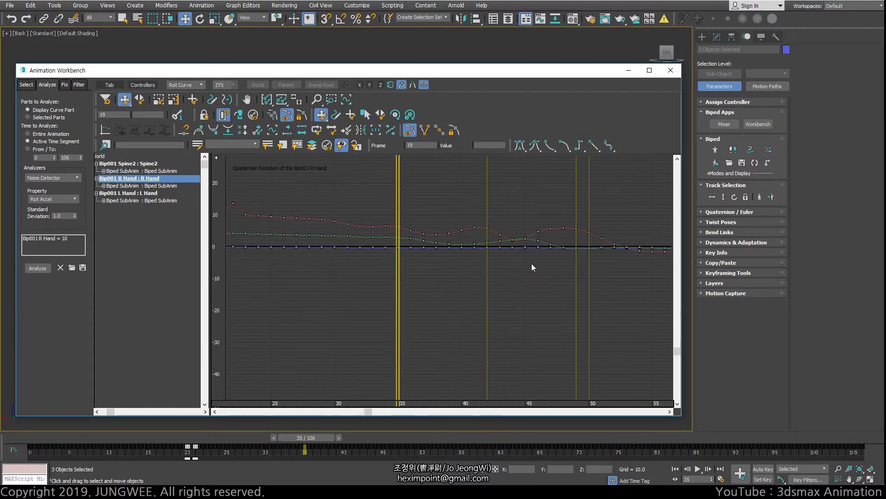
{"action": "middle_click_drag", "start_coordinate": [465, 245], "coordinate": [375, 248]}
{"action": "left_click_drag", "start_coordinate": [392, 225], "coordinate": [415, 242]}
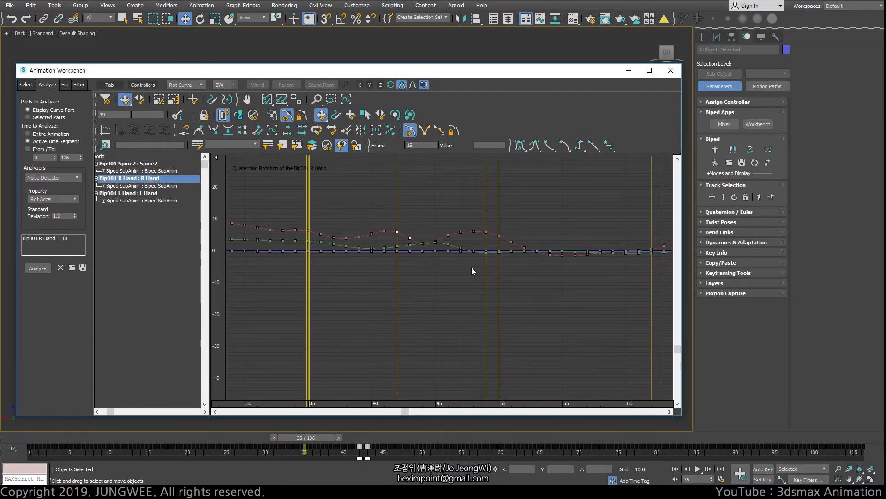
Step: Select the flagged red R Hand curve keys at frames 49 and 50 and look over the flagged frames from 62 to 69
{"action": "left_click_drag", "start_coordinate": [496, 230], "coordinate": [509, 243]}
{"action": "middle_click_drag", "start_coordinate": [579, 280], "coordinate": [476, 277]}
{"action": "middle_click_drag", "start_coordinate": [340, 243], "coordinate": [417, 196], "text": "ctrl+alt"}
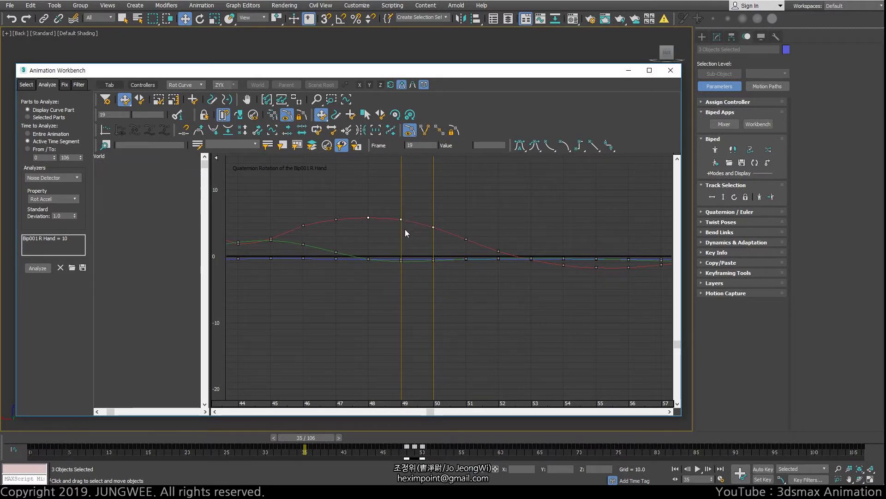
{"action": "left_click", "coordinate": [401, 219]}
{"action": "left_click", "coordinate": [401, 219]}
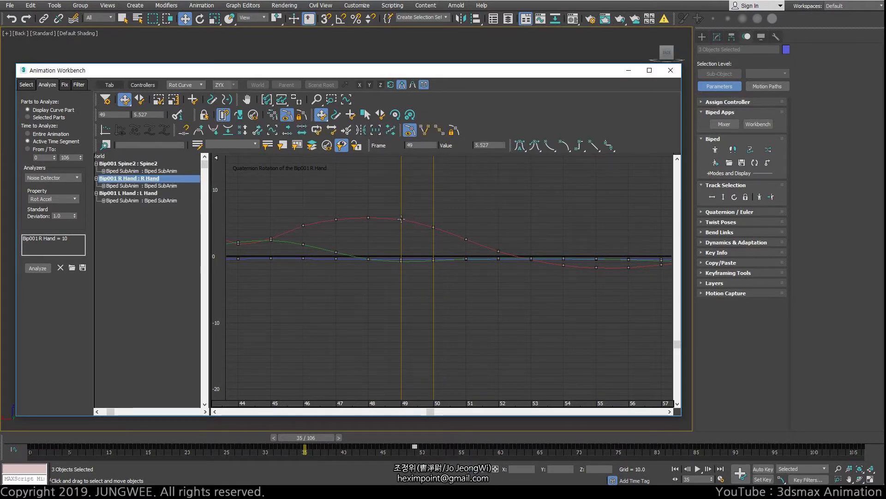
{"action": "left_click", "coordinate": [434, 228], "text": "ctrl"}
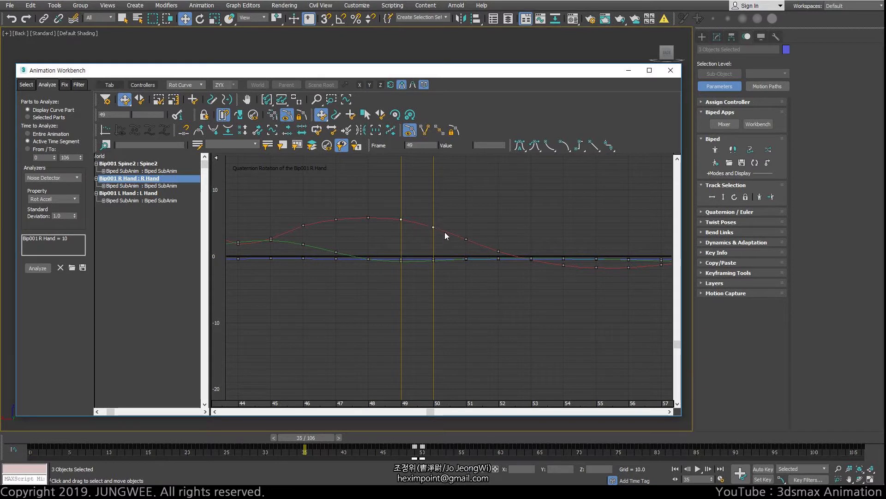
{"action": "middle_click_drag", "start_coordinate": [548, 238], "coordinate": [500, 307], "text": "ctrl+alt"}
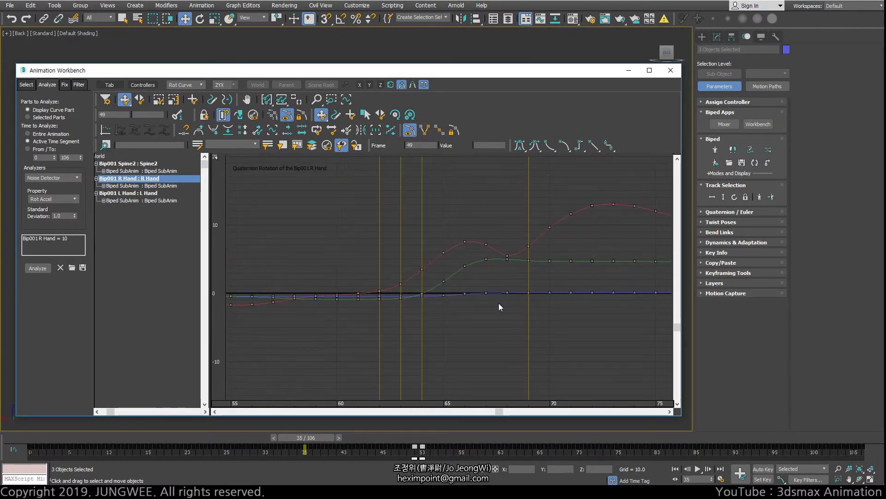
Step: Delete the animation key at frame 36
{"action": "middle_click_drag", "start_coordinate": [463, 272], "coordinate": [297, 298]}
{"action": "middle_click_drag", "start_coordinate": [376, 295], "coordinate": [447, 248]}
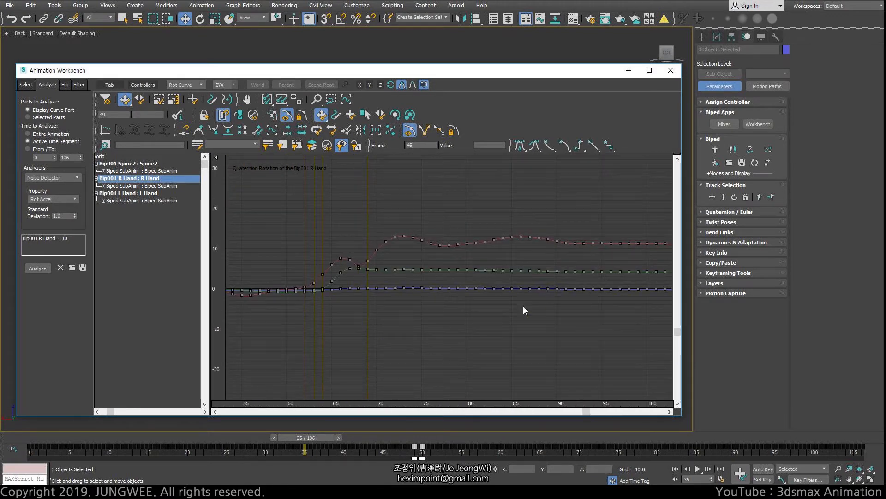
{"action": "middle_click_drag", "start_coordinate": [330, 306], "coordinate": [572, 270]}
{"action": "left_click", "coordinate": [312, 449]}
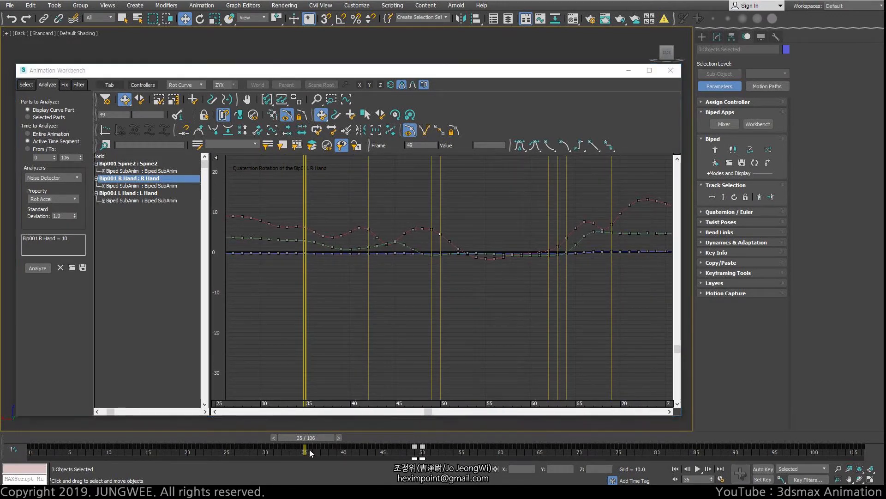
{"action": "right_click", "coordinate": [316, 448]}
{"action": "left_click", "coordinate": [342, 398]}
Step: Delete the keys at frames 37 to 41 and select the red R Hand curve key at frame 42
{"action": "left_click_drag", "start_coordinate": [313, 452], "coordinate": [354, 450]}
{"action": "right_click", "coordinate": [354, 449]}
{"action": "left_click", "coordinate": [395, 399]}
{"action": "middle_click_drag", "start_coordinate": [402, 240], "coordinate": [351, 173], "text": "ctrl+alt"}
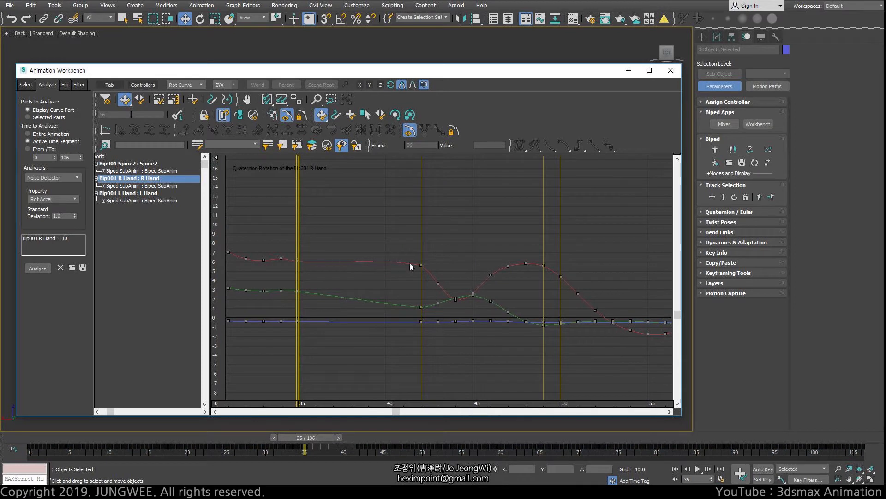
{"action": "left_click", "coordinate": [421, 265]}
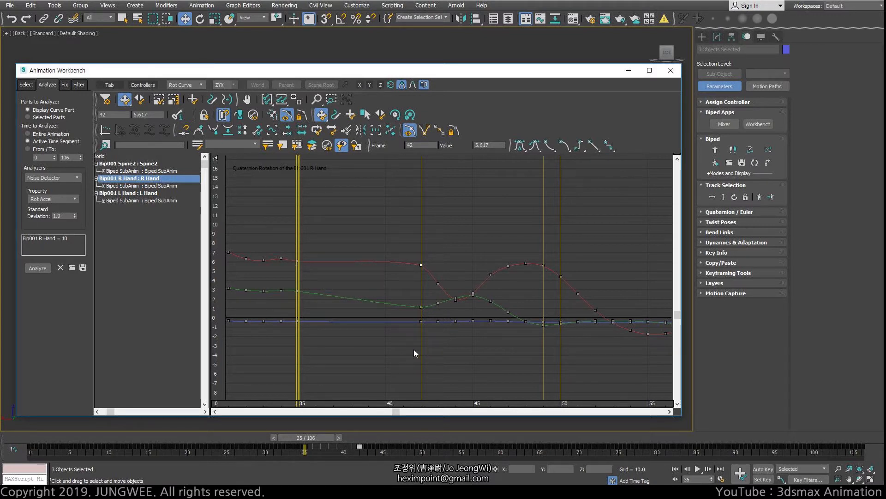
{"action": "middle_click_drag", "start_coordinate": [415, 351], "coordinate": [307, 307], "text": "ctrl+alt"}
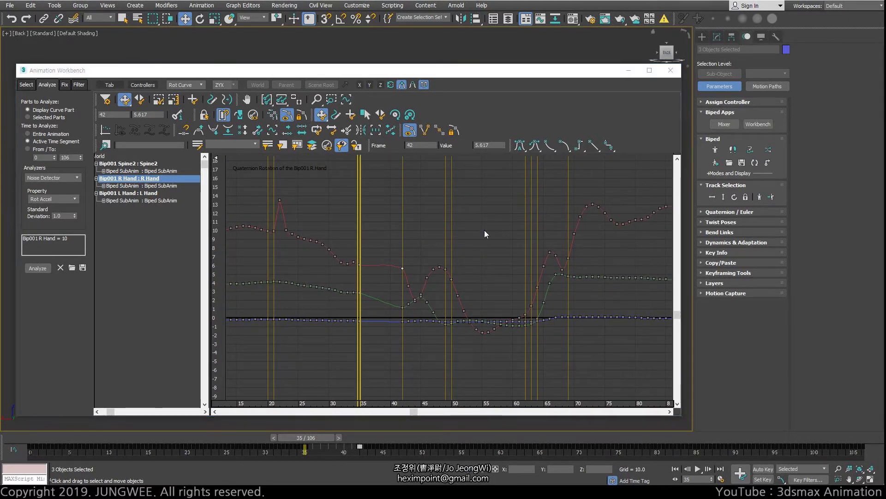
Step: Undo the deletion of the keys at frames 37 to 41
{"action": "left_click", "coordinate": [423, 278]}
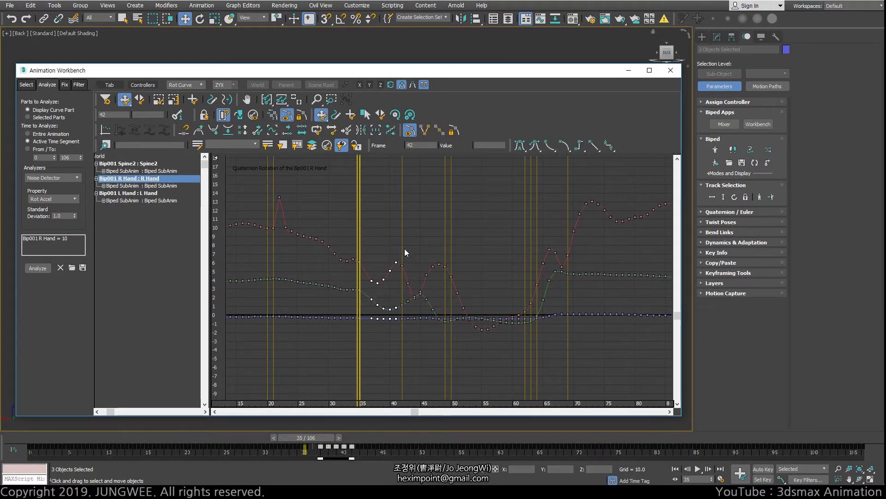
{"action": "mouse_move", "coordinate": [358, 257]}
{"action": "left_mouse_down"}
{"action": "mouse_move", "coordinate": [389, 256]}
{"action": "mouse_move", "coordinate": [360, 255]}
{"action": "left_mouse_up"}
{"action": "scroll", "coordinate": [362, 264], "scroll_direction": "up", "scroll_amount": 5}
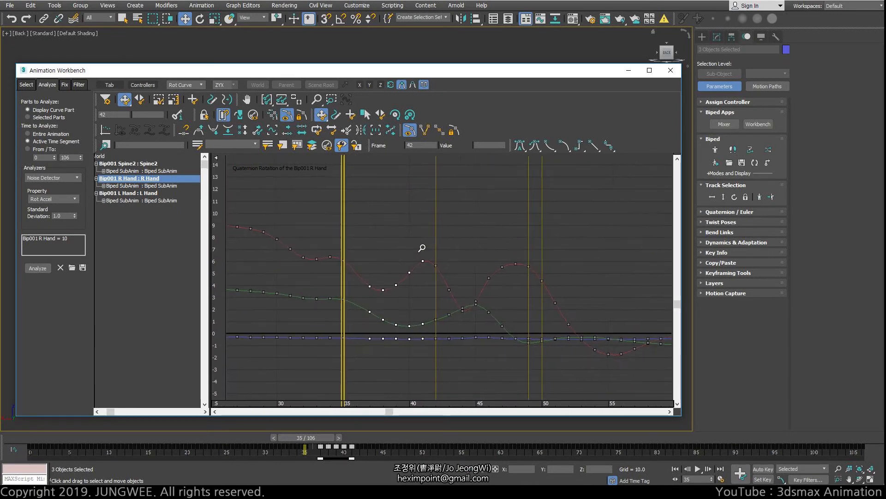
Step: Select the red R Hand curve key at frame 35, followed by the red and green keys between frames 31 and 42
{"action": "left_click", "coordinate": [347, 262]}
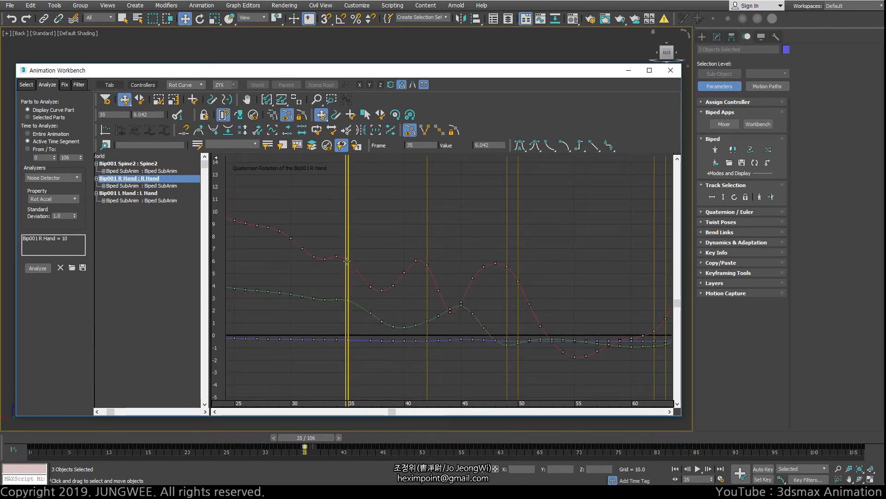
{"action": "left_click", "coordinate": [370, 285]}
{"action": "left_click", "coordinate": [324, 260]}
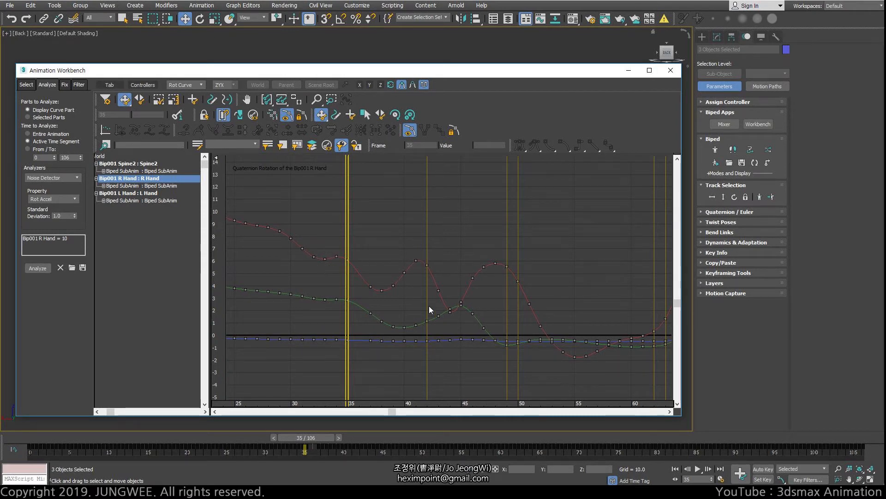
{"action": "left_click_drag", "start_coordinate": [428, 306], "coordinate": [298, 258]}
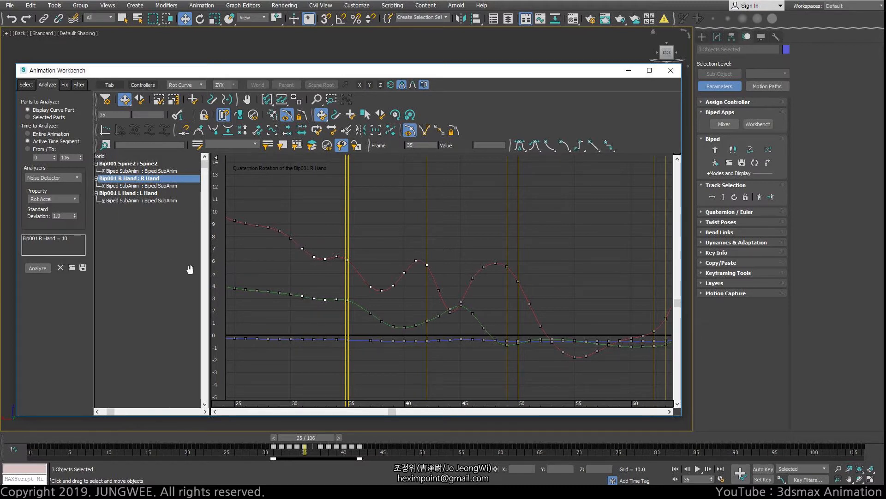
Step: Set the Noise Detector's Standard Deviation to 2.0, clear the earlier results and analyze the R Hand's rotation acceleration again
{"action": "double_click", "coordinate": [70, 216]}
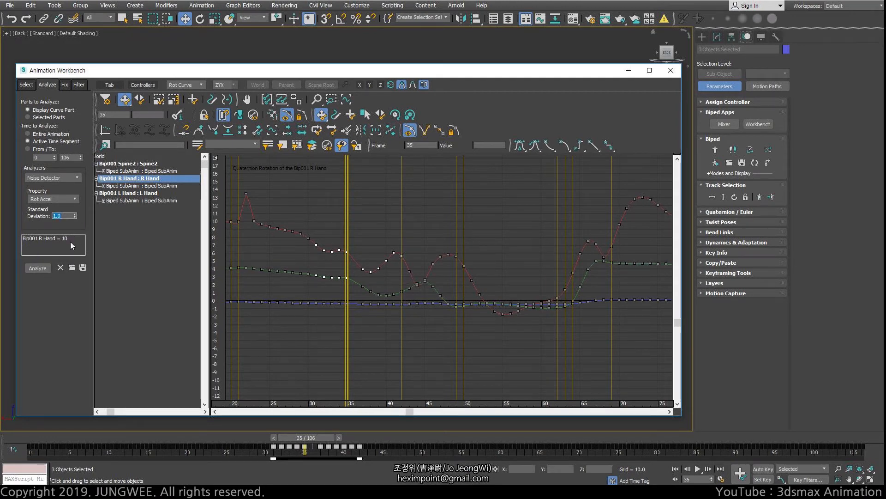
{"action": "double_click", "coordinate": [63, 215]}
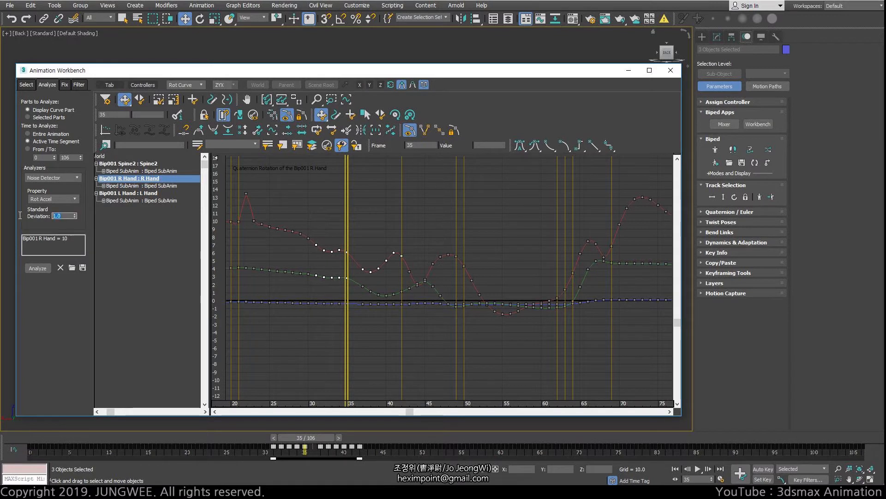
{"action": "type", "text": "2"}
{"action": "left_click", "coordinate": [60, 268]}
{"action": "left_click", "coordinate": [38, 268]}
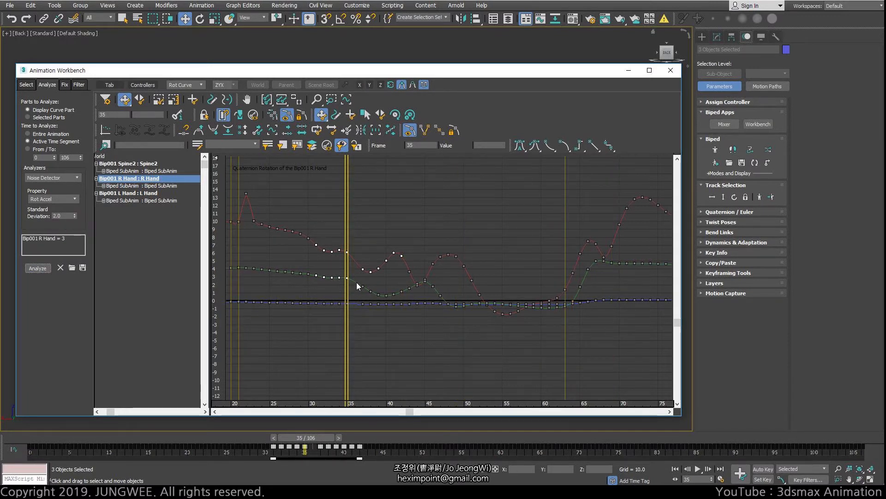
Step: Select the red R Hand curve keys around flagged frames 20 and 21 and examine the flagged frame near 63
{"action": "middle_click_drag", "start_coordinate": [401, 227], "coordinate": [271, 243]}
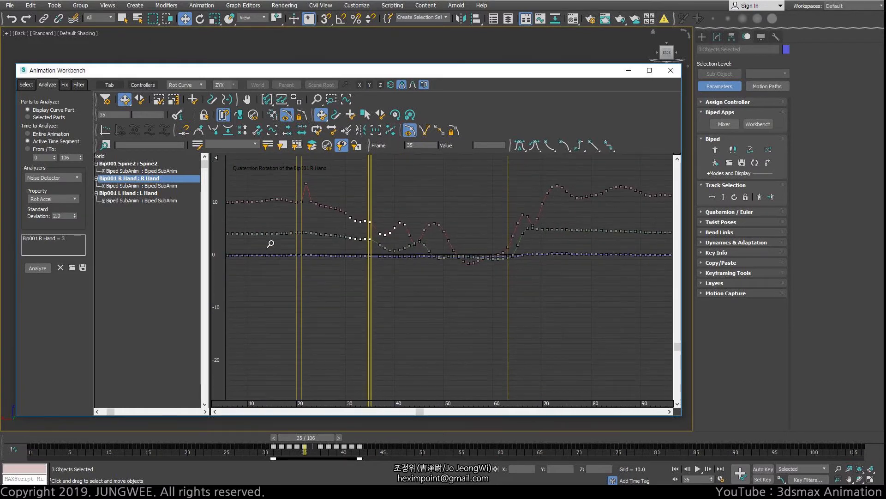
{"action": "middle_click_drag", "start_coordinate": [237, 207], "coordinate": [279, 248], "text": "ctrl+alt"}
{"action": "left_click_drag", "start_coordinate": [280, 252], "coordinate": [342, 320]}
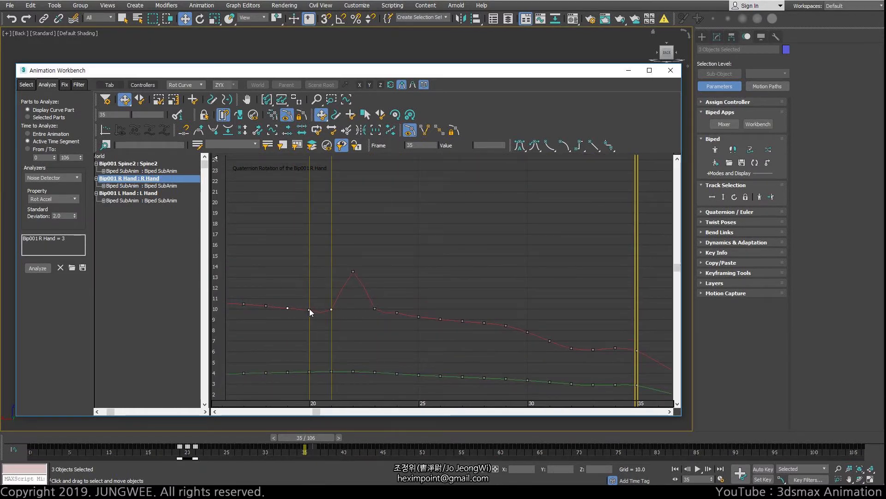
{"action": "left_click", "coordinate": [309, 309]}
{"action": "middle_click_drag", "start_coordinate": [393, 301], "coordinate": [362, 355], "text": "ctrl+alt"}
{"action": "middle_click_drag", "start_coordinate": [445, 309], "coordinate": [254, 246]}
{"action": "middle_click_drag", "start_coordinate": [463, 282], "coordinate": [406, 289], "text": "ctrl+alt"}
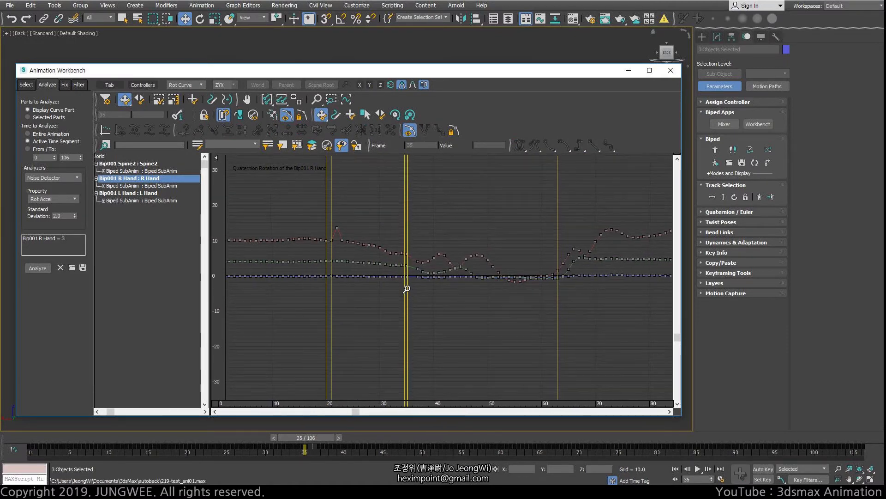
{"action": "middle_click_drag", "start_coordinate": [569, 299], "coordinate": [536, 219]}
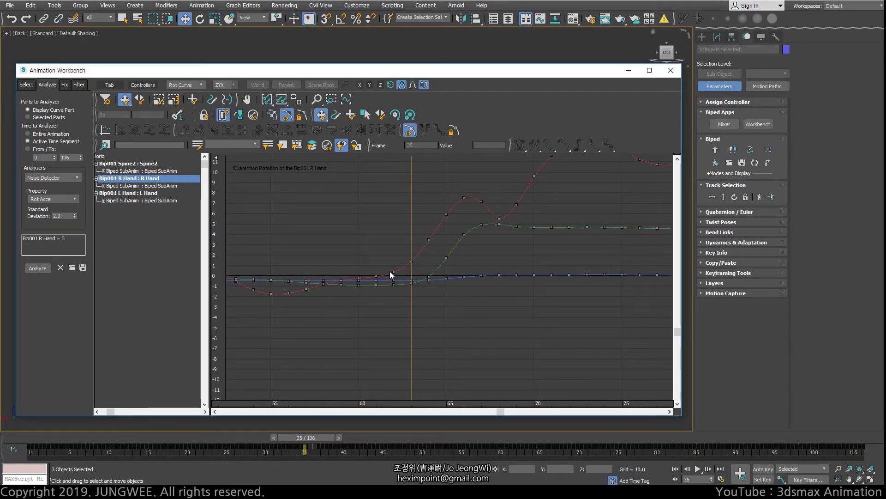
{"action": "scroll", "coordinate": [425, 246], "scroll_direction": "down", "scroll_amount": 3}
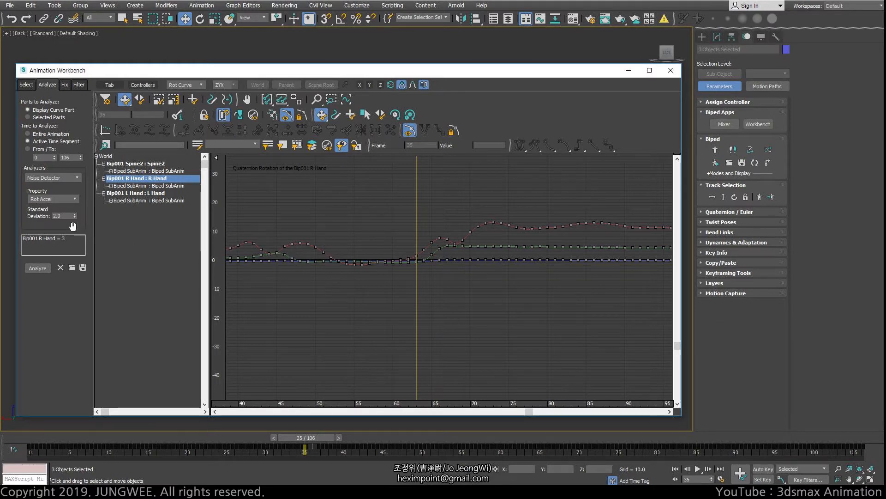
Step: Change the Noise Detector's Property to Rot Speed
{"action": "left_click", "coordinate": [53, 199]}
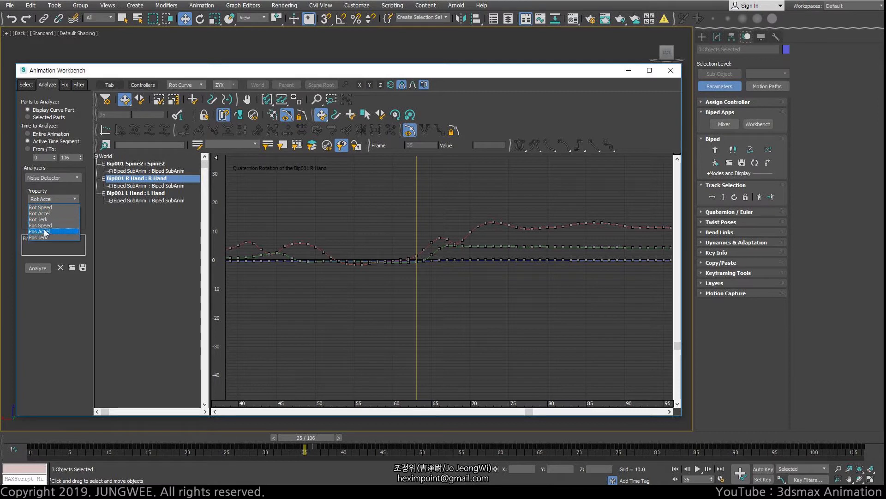
{"action": "left_click", "coordinate": [48, 207]}
{"action": "middle_click_drag", "start_coordinate": [340, 256], "coordinate": [448, 272]}
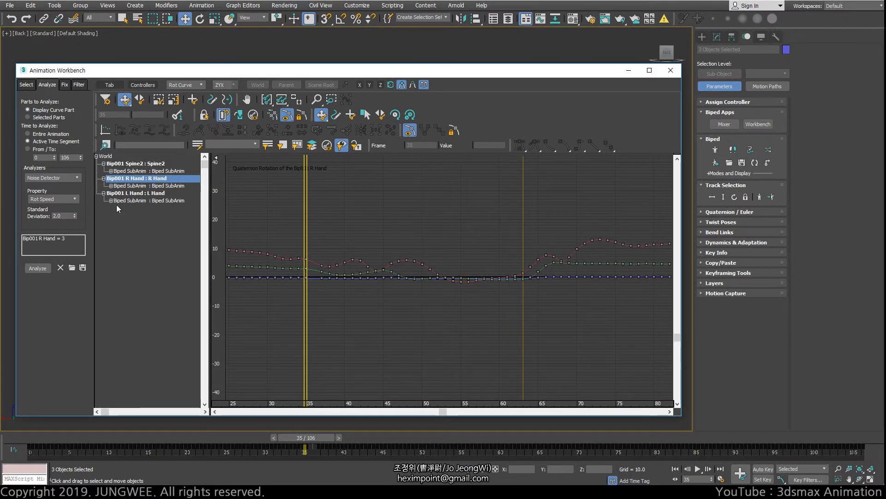
{"action": "middle_click_drag", "start_coordinate": [336, 268], "coordinate": [316, 263], "text": "ctrl+alt"}
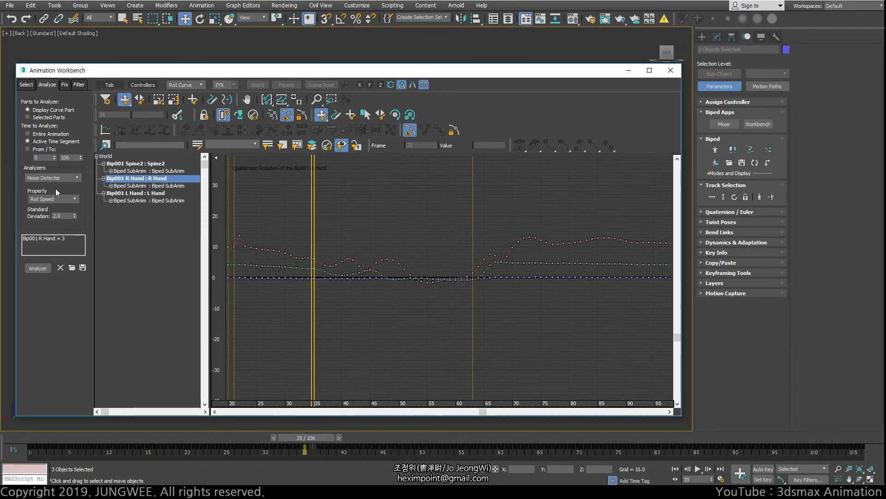
Step: Review the available analyzers and keep Noise Detector chosen
{"action": "left_click", "coordinate": [41, 178]}
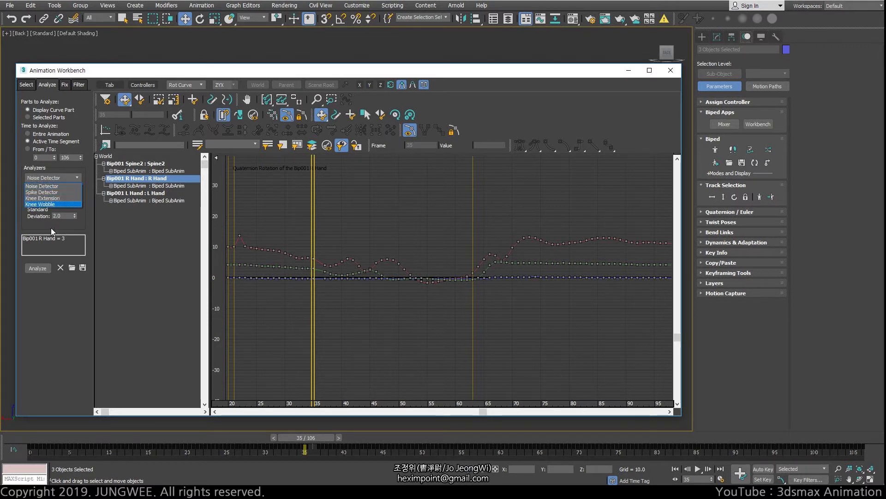
{"action": "left_click", "coordinate": [52, 186]}
{"action": "middle_click_drag", "start_coordinate": [284, 262], "coordinate": [398, 287]}
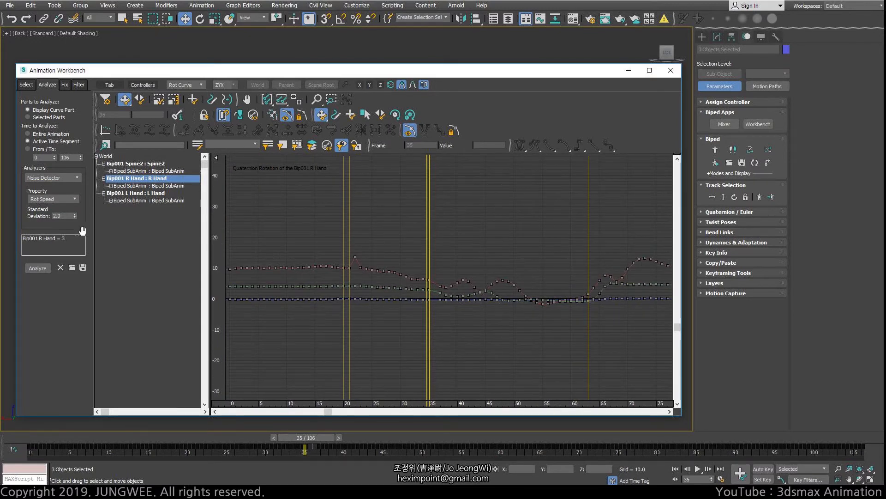
Step: Clear the analysis results and switch the analyzer to Spike Detector
{"action": "left_click", "coordinate": [60, 268]}
{"action": "left_click", "coordinate": [52, 178]}
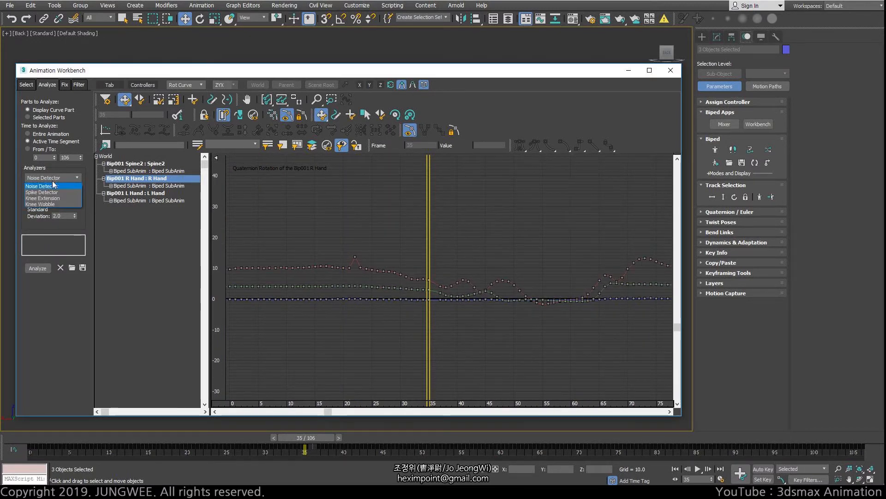
{"action": "left_click", "coordinate": [49, 192]}
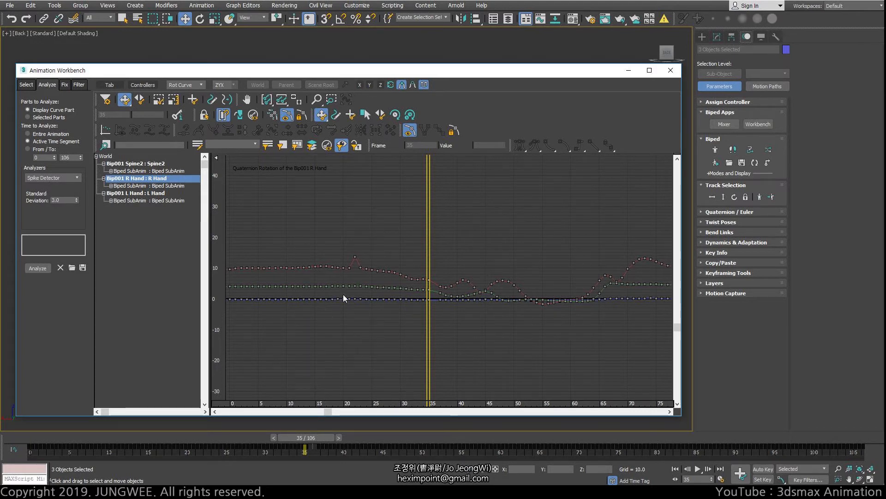
Step: Select the red R Hand curve's spike key at frame 22 and move the current time to frame 22
{"action": "scroll", "coordinate": [343, 295], "scroll_direction": "up", "scroll_amount": 5}
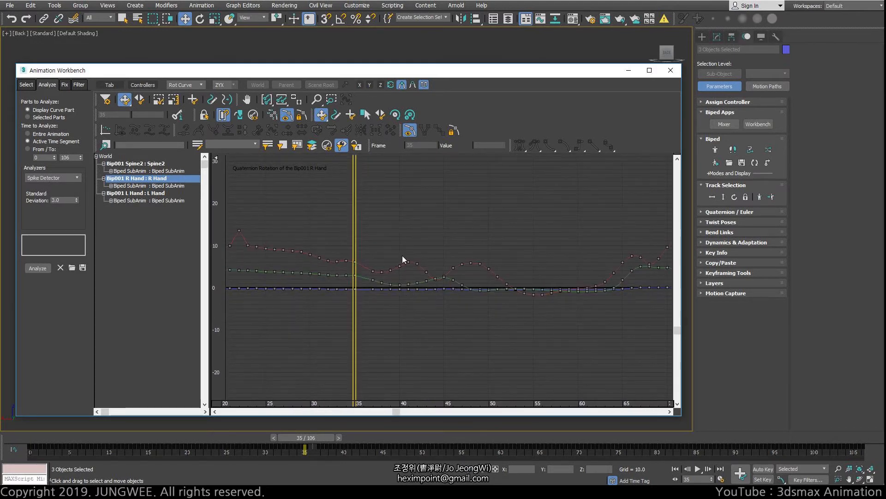
{"action": "middle_click_drag", "start_coordinate": [224, 259], "coordinate": [367, 265]}
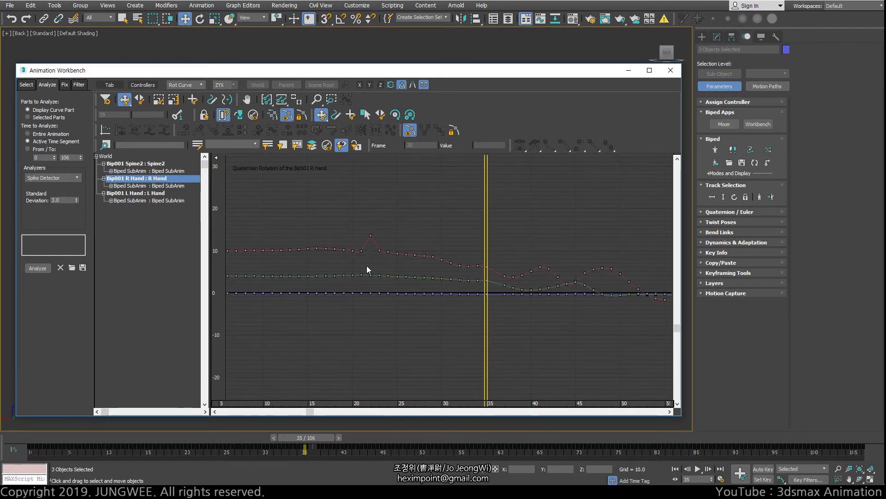
{"action": "left_click", "coordinate": [371, 235]}
{"action": "left_click_drag", "start_coordinate": [484, 241], "coordinate": [372, 234]}
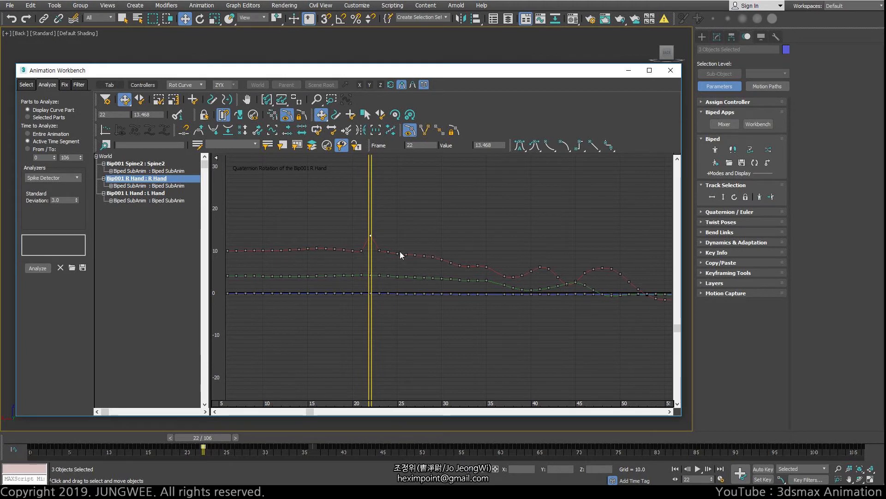
Step: Set the Spike Detector's Standard Deviation to 1.0 and analyze the R Hand curve
{"action": "left_click", "coordinate": [62, 200]}
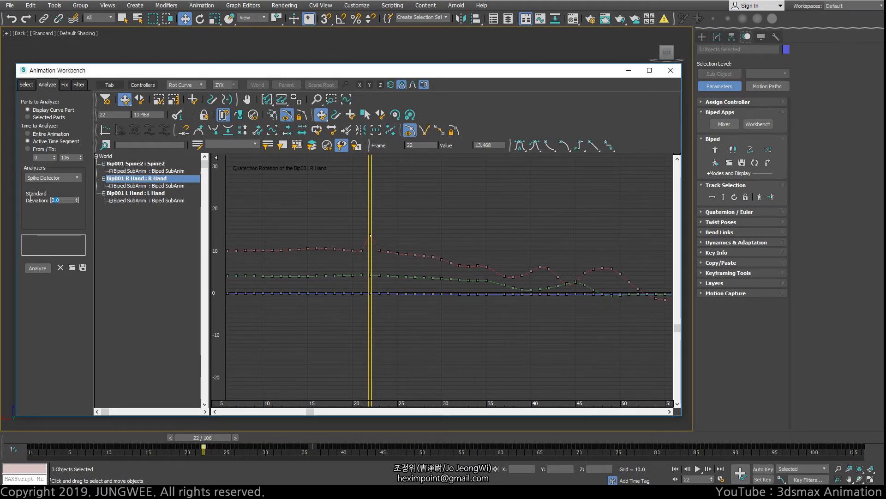
{"action": "left_click", "coordinate": [37, 269]}
{"action": "middle_click_drag", "start_coordinate": [501, 256], "coordinate": [307, 234], "text": "ctrl+alt"}
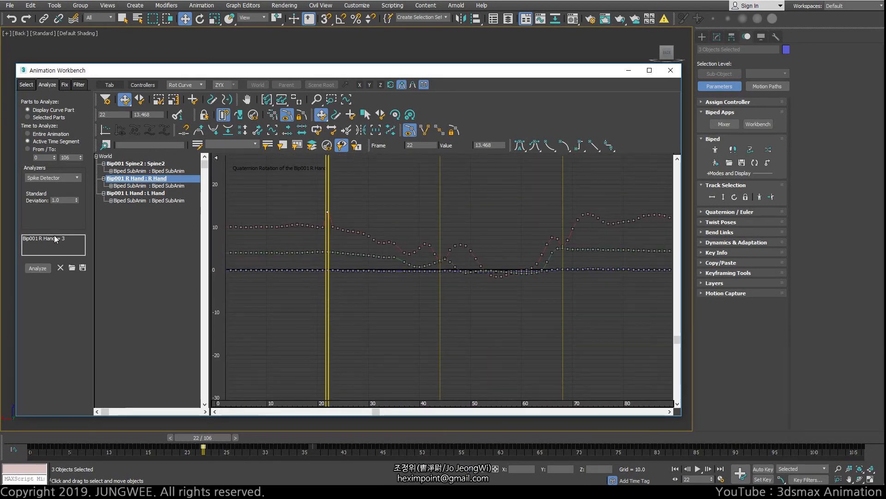
Step: Raise the Spike Detector's Standard Deviation to 2.0 and analyze the R Hand curve again
{"action": "left_click", "coordinate": [77, 199]}
{"action": "left_click", "coordinate": [38, 268]}
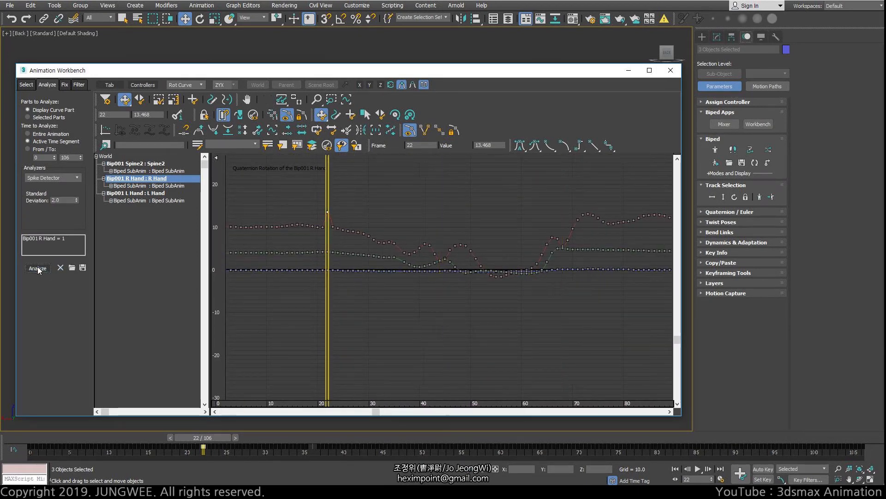
{"action": "middle_click_drag", "start_coordinate": [401, 246], "coordinate": [420, 240], "text": "ctrl+alt"}
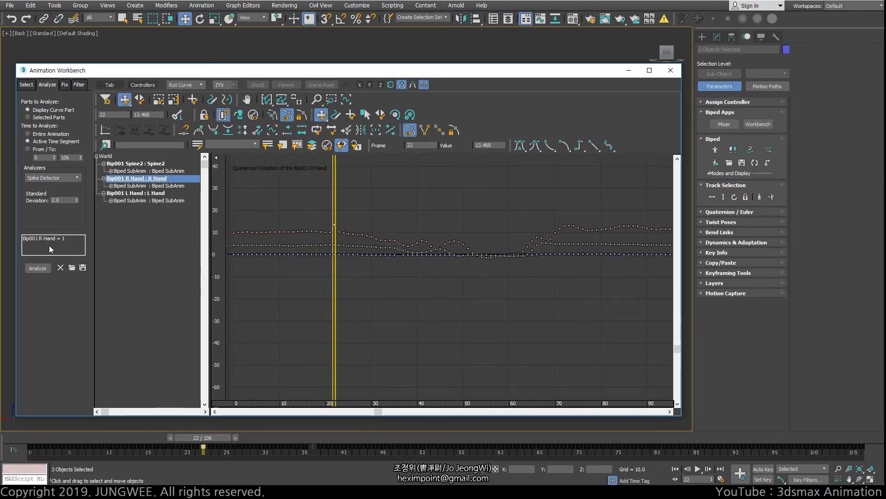
{"action": "double_click", "coordinate": [58, 200]}
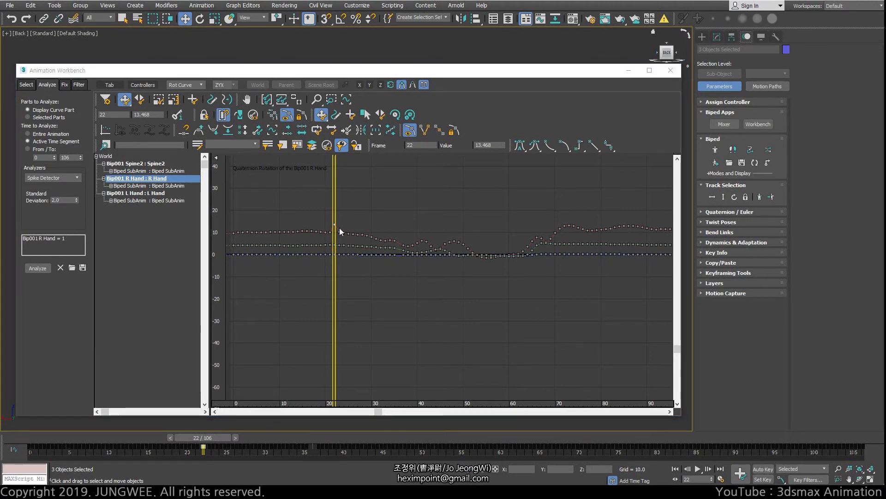
Step: Move the current time to frame 14 and look at the flagged spike at frame 22 on the R Hand curve
{"action": "middle_click_drag", "start_coordinate": [401, 228], "coordinate": [362, 281], "text": "ctrl+alt"}
{"action": "left_click_drag", "start_coordinate": [362, 271], "coordinate": [342, 271]}
{"action": "middle_click_drag", "start_coordinate": [358, 267], "coordinate": [425, 203], "text": "ctrl+alt"}
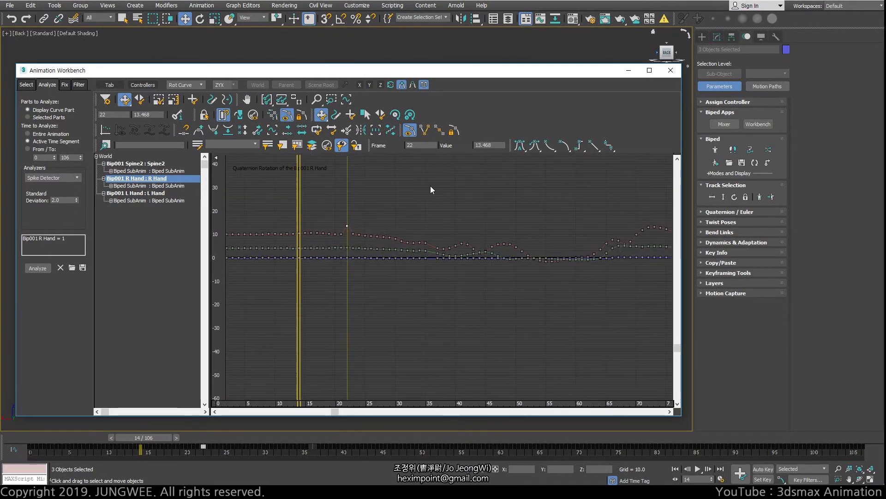
{"action": "mouse_move", "coordinate": [303, 268]}
{"action": "left_mouse_down"}
{"action": "mouse_move", "coordinate": [357, 265]}
{"action": "mouse_move", "coordinate": [300, 263]}
{"action": "left_mouse_up"}
{"action": "scroll", "coordinate": [348, 211], "scroll_direction": "up", "scroll_amount": 2}
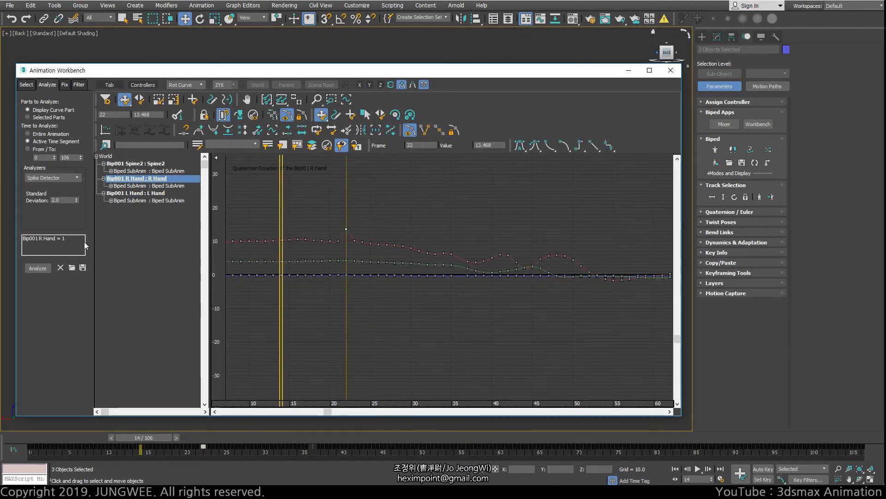
Step: Set the Spike Detector's Standard Deviation to 1.0, analyze the R Hand curve and clear the results
{"action": "left_click", "coordinate": [64, 200]}
{"action": "type", "text": "1"}
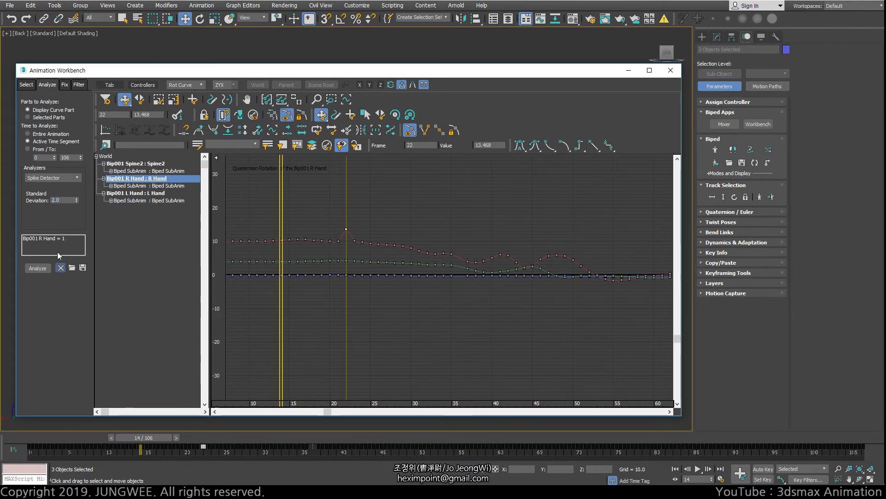
{"action": "left_click", "coordinate": [40, 267]}
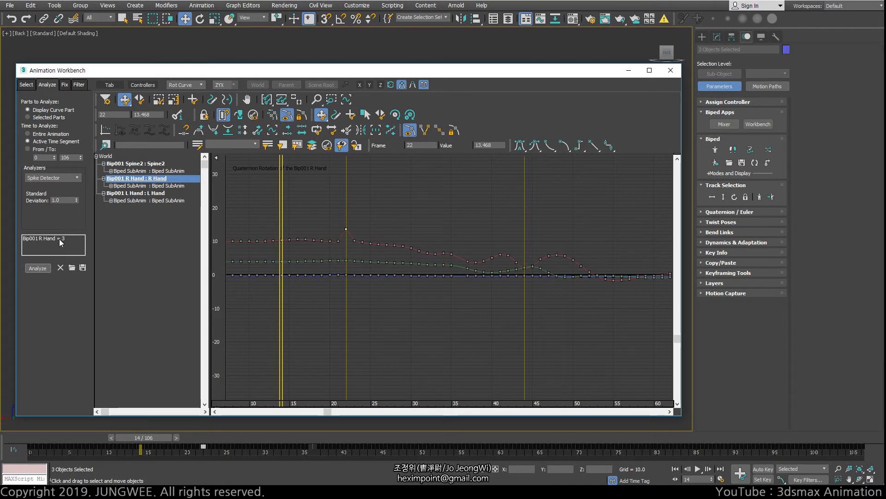
{"action": "left_click", "coordinate": [60, 268]}
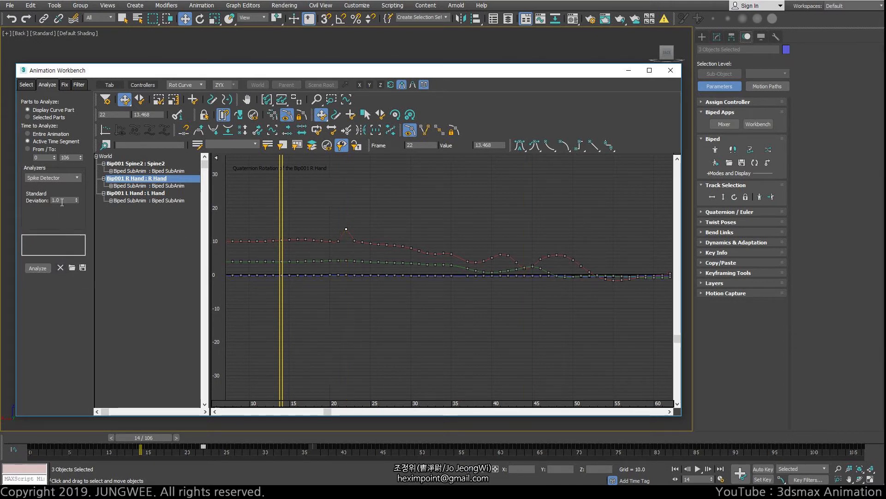
Step: Set the Spike Detector's Standard Deviation to 3.0, analyze the R Hand curve and clear the results
{"action": "double_click", "coordinate": [62, 200]}
{"action": "type", "text": "3"}
{"action": "left_click", "coordinate": [37, 268]}
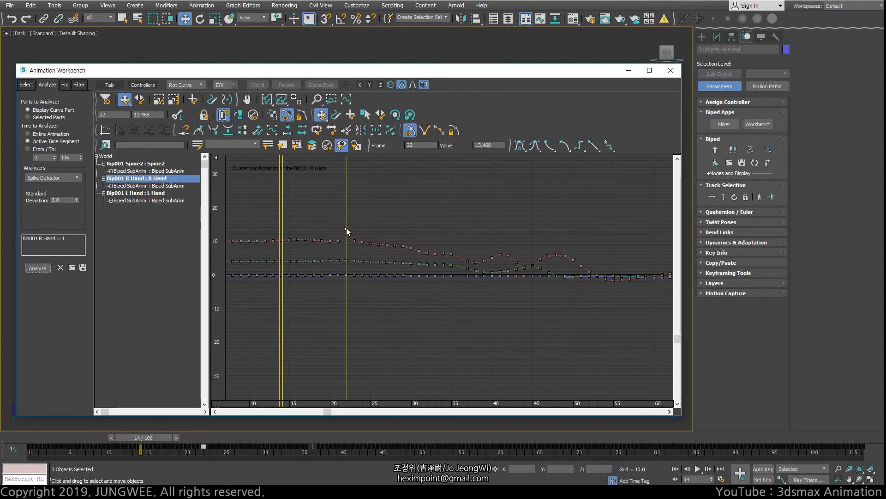
{"action": "left_click", "coordinate": [61, 268]}
Step: Analyze the R Hand curve with a Standard Deviation of 5.0, and again with 4.0
{"action": "double_click", "coordinate": [63, 200]}
{"action": "type", "text": "5"}
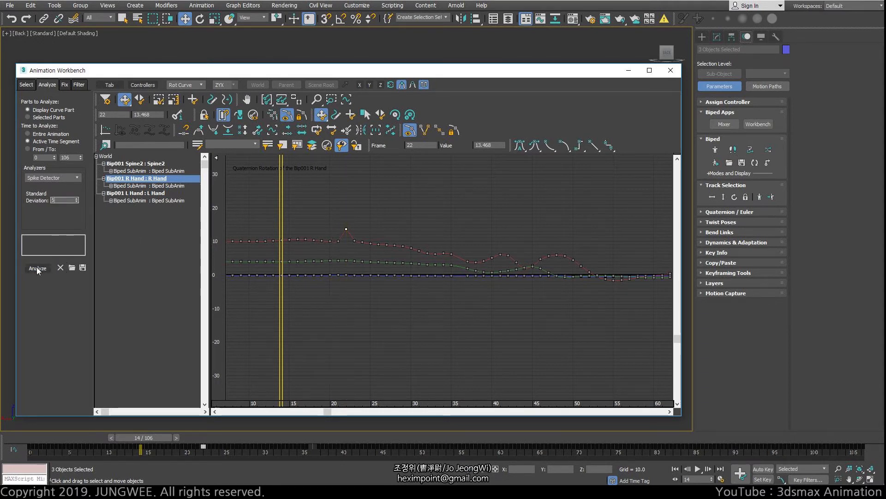
{"action": "left_click", "coordinate": [35, 268]}
{"action": "double_click", "coordinate": [63, 200]}
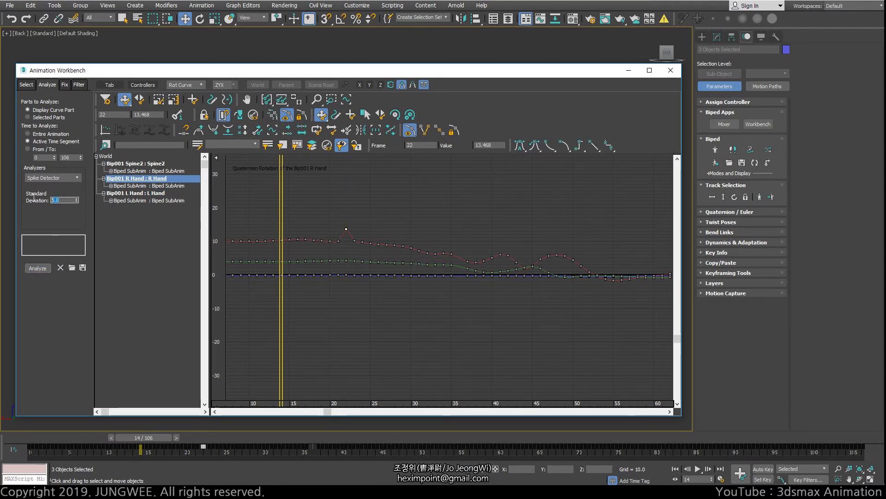
{"action": "left_click", "coordinate": [41, 267]}
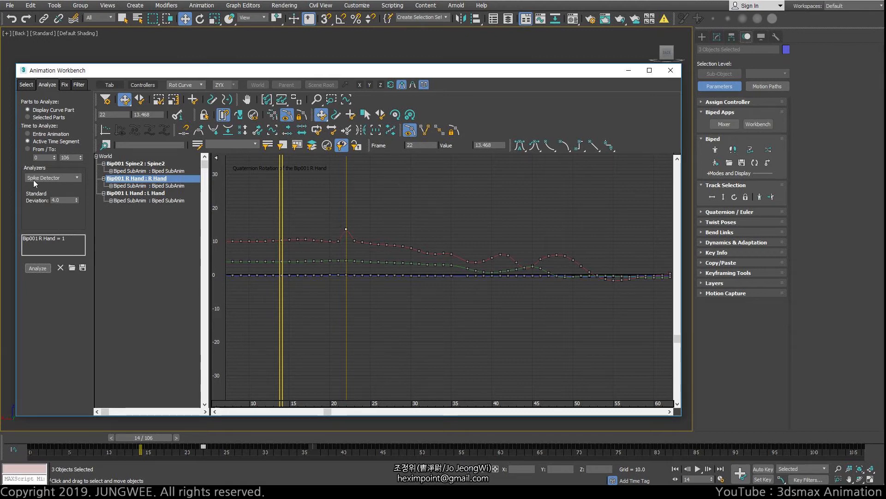
Step: Choose the Knee Extension analyzer and narrow the Animation Workbench window to uncover the biped in the viewport
{"action": "left_click", "coordinate": [55, 177]}
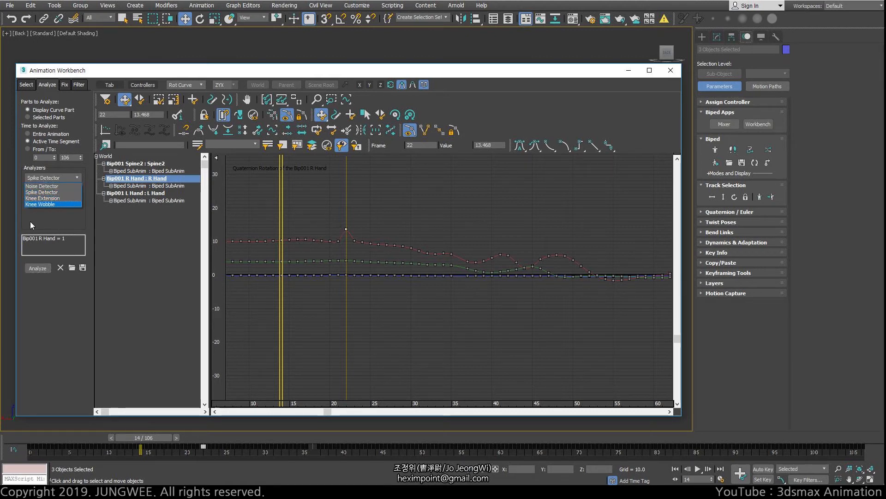
{"action": "left_click", "coordinate": [46, 198]}
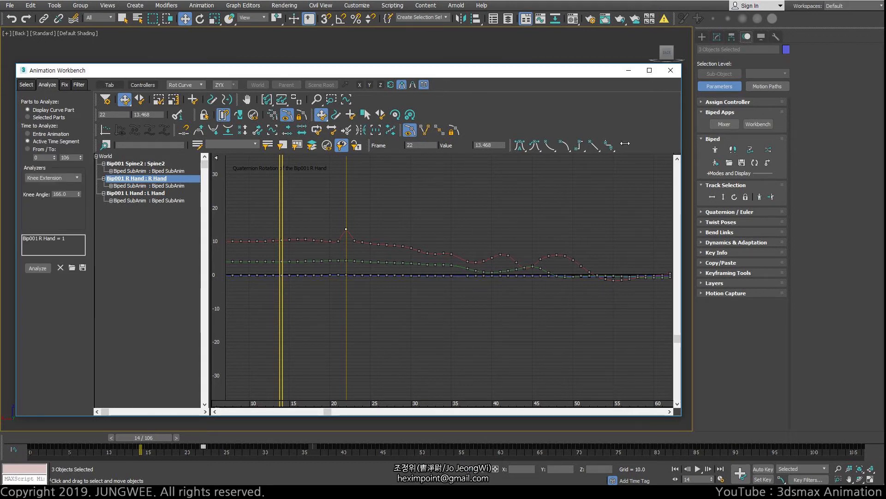
{"action": "left_click_drag", "start_coordinate": [625, 144], "coordinate": [477, 144]}
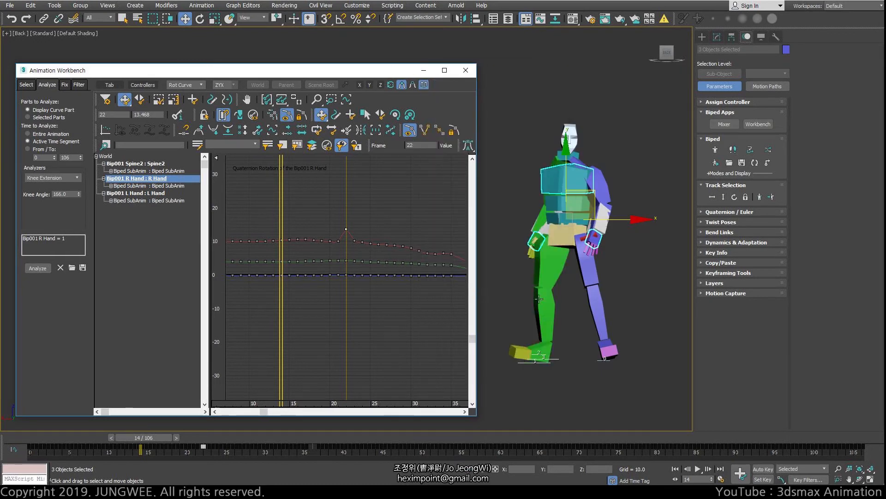
Step: Select the biped's left calf and view the leg up close from the side
{"action": "scroll", "coordinate": [539, 298], "scroll_direction": "up", "scroll_amount": 5}
{"action": "scroll", "coordinate": [545, 298], "scroll_direction": "down", "scroll_amount": 2}
{"action": "left_click", "coordinate": [624, 291]}
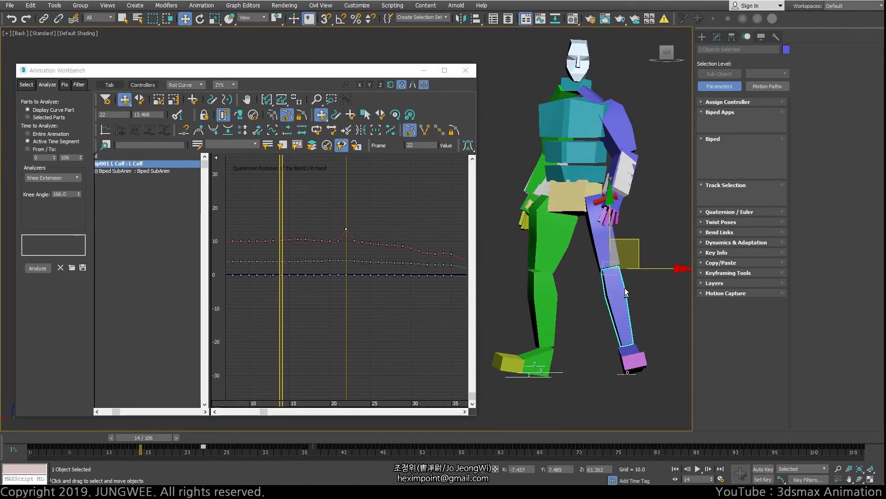
{"action": "middle_click_drag", "start_coordinate": [626, 292], "coordinate": [596, 290], "text": "alt"}
{"action": "scroll", "coordinate": [606, 195], "scroll_direction": "up", "scroll_amount": 5}
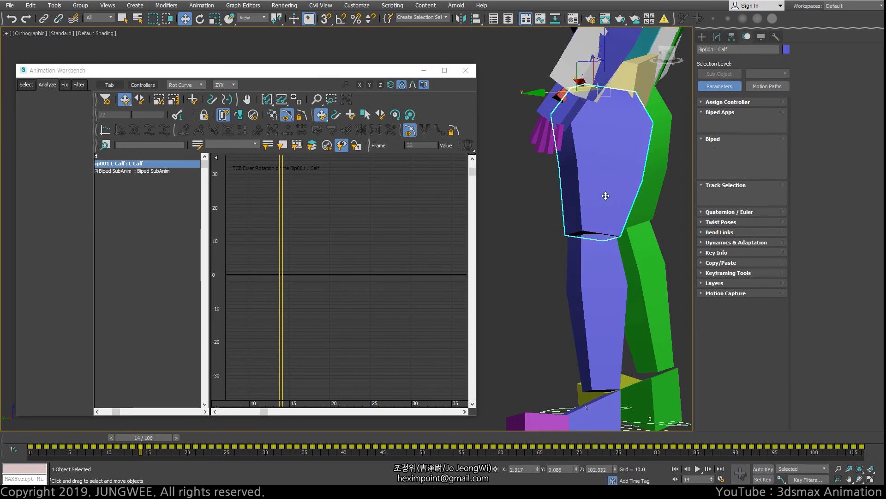
Step: Select the left thigh and reselect the left calf to examine the knee joint between them
{"action": "left_click", "coordinate": [591, 266]}
{"action": "left_click", "coordinate": [608, 204]}
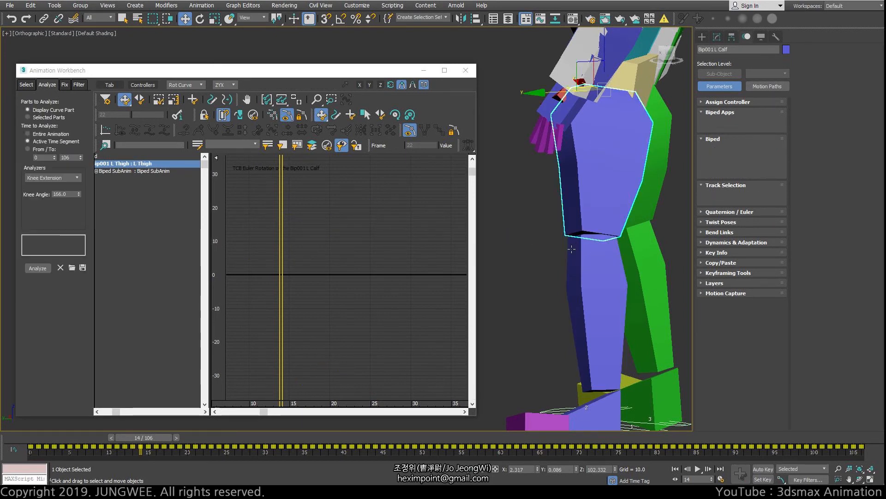
{"action": "left_click", "coordinate": [573, 226]}
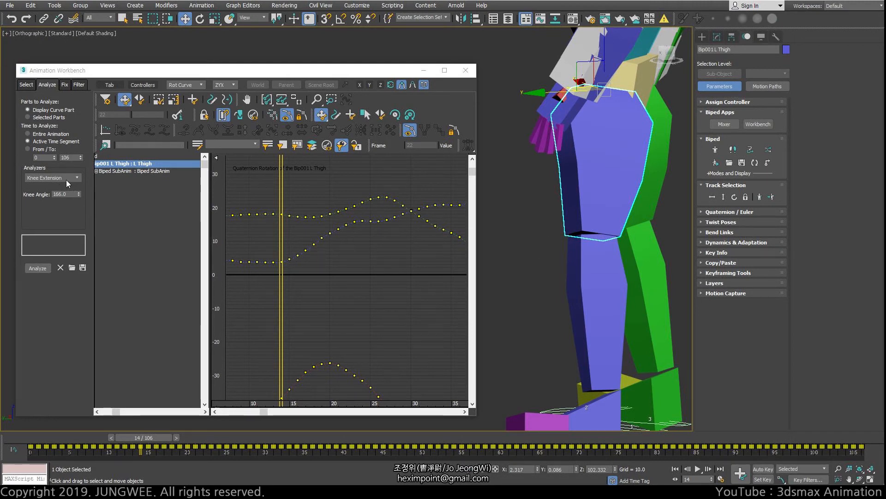
{"action": "left_click", "coordinate": [600, 252]}
{"action": "middle_click_drag", "start_coordinate": [601, 251], "coordinate": [578, 246], "text": "alt"}
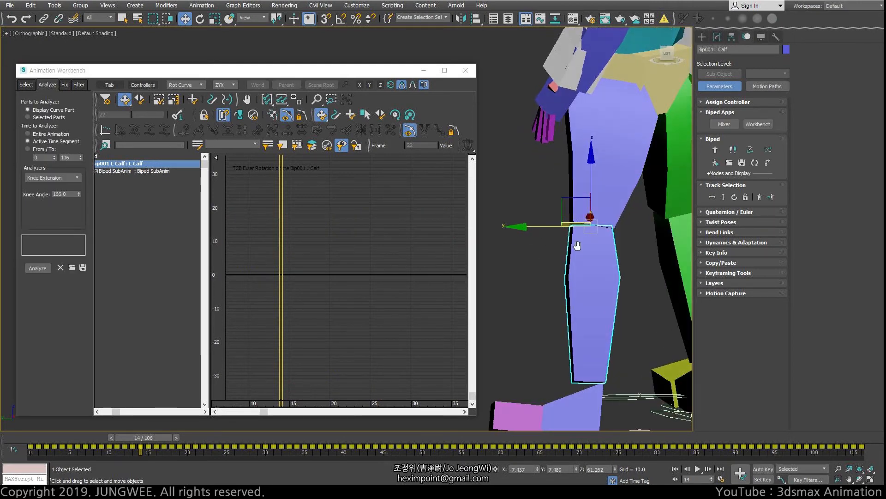
{"action": "scroll", "coordinate": [579, 246], "scroll_direction": "down", "scroll_amount": 1}
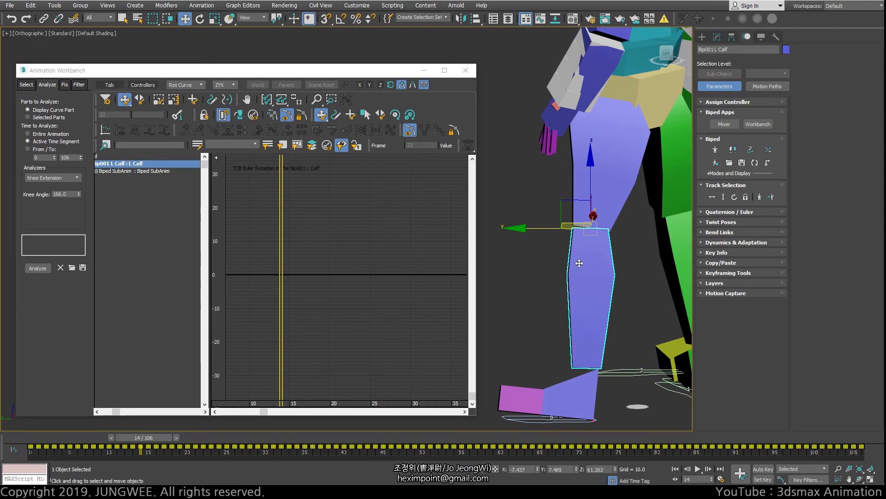
{"action": "left_click", "coordinate": [614, 150]}
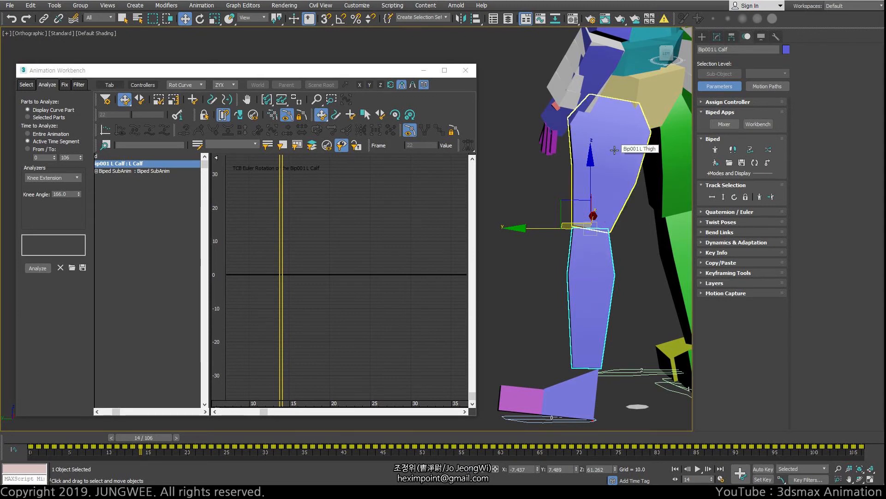
{"action": "left_click", "coordinate": [587, 245]}
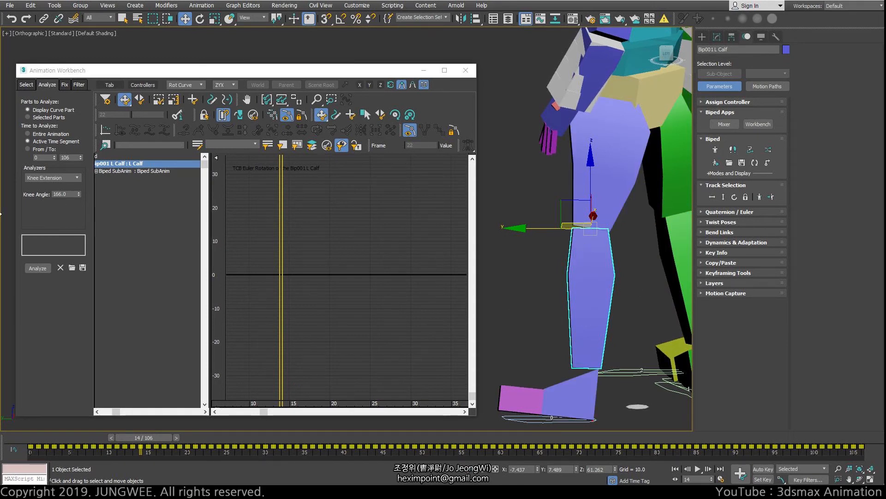
Step: Fit the whole L Calf rotation curve in the curve view and compare it with the leg's pose
{"action": "double_click", "coordinate": [56, 193]}
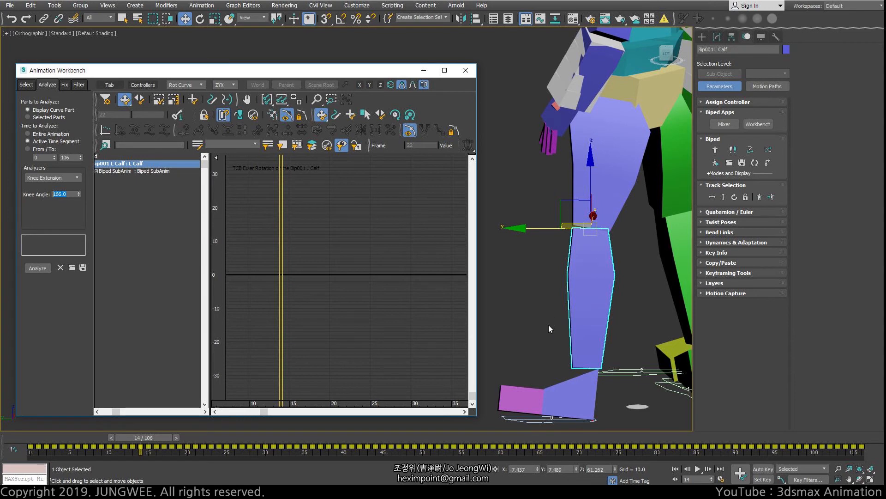
{"action": "scroll", "coordinate": [549, 328], "scroll_direction": "down", "scroll_amount": 5}
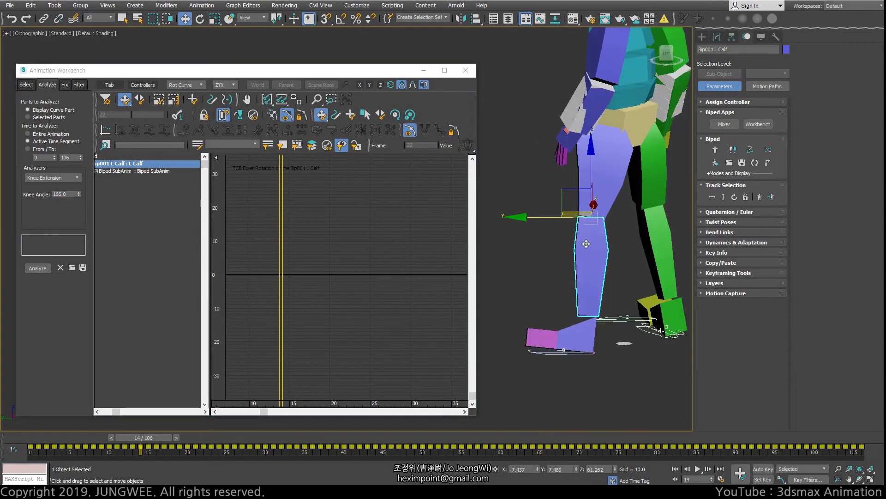
{"action": "left_click", "coordinate": [330, 135]}
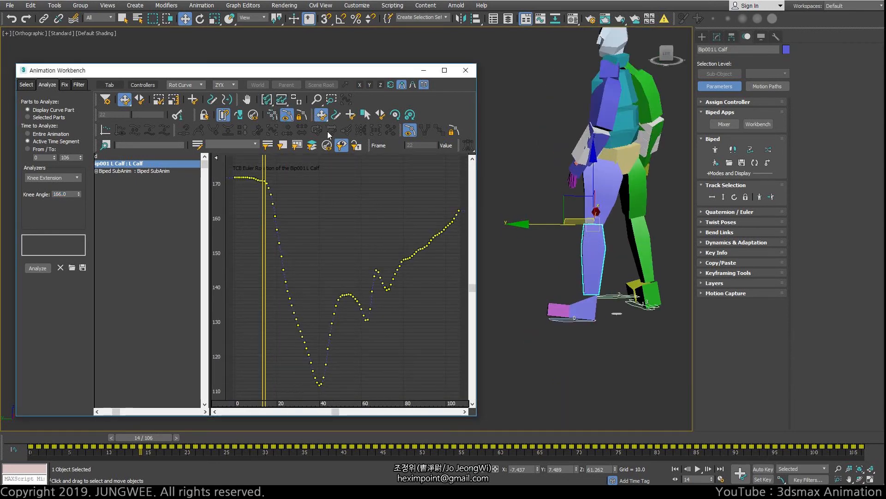
{"action": "scroll", "coordinate": [599, 231], "scroll_direction": "up", "scroll_amount": 5}
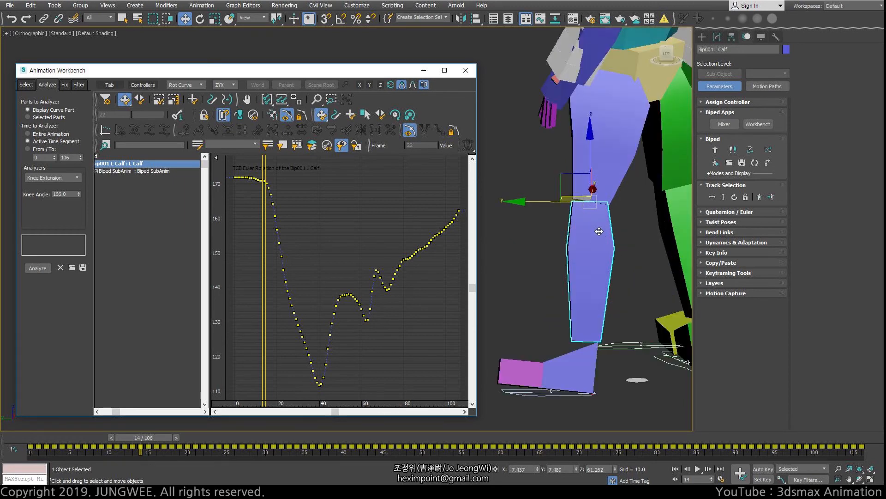
{"action": "scroll", "coordinate": [598, 230], "scroll_direction": "down", "scroll_amount": 5}
{"action": "mouse_move", "coordinate": [340, 243]}
{"action": "middle_mouse_down"}
{"action": "mouse_move", "coordinate": [364, 222]}
{"action": "mouse_move", "coordinate": [329, 236]}
{"action": "middle_mouse_up"}
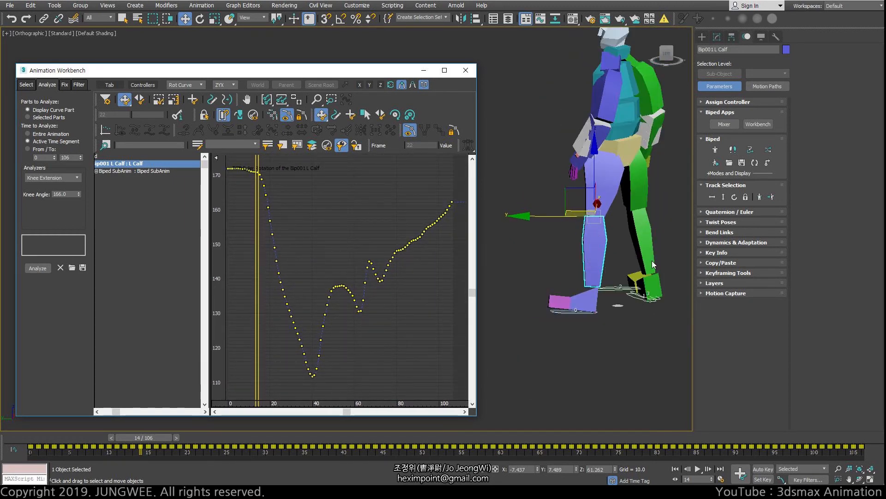
Step: Set the Knee Extension analyzer's Knee Angle to 150.0 and analyze the L Calf curve
{"action": "left_click_drag", "start_coordinate": [71, 195], "coordinate": [14, 191]}
{"action": "type", "text": "150"}
{"action": "left_click", "coordinate": [45, 272]}
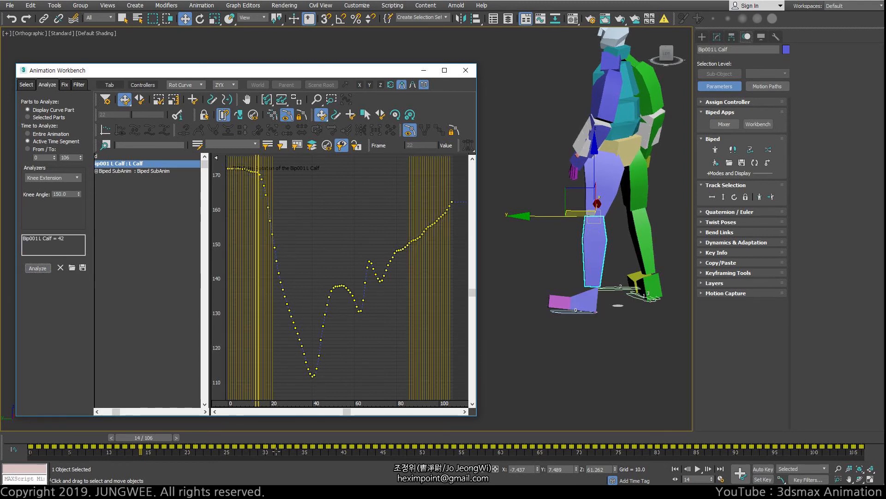
Step: Scrub the animation back to frame 0 to look at the left knee within the flagged frames
{"action": "left_click_drag", "start_coordinate": [153, 439], "coordinate": [25, 409]}
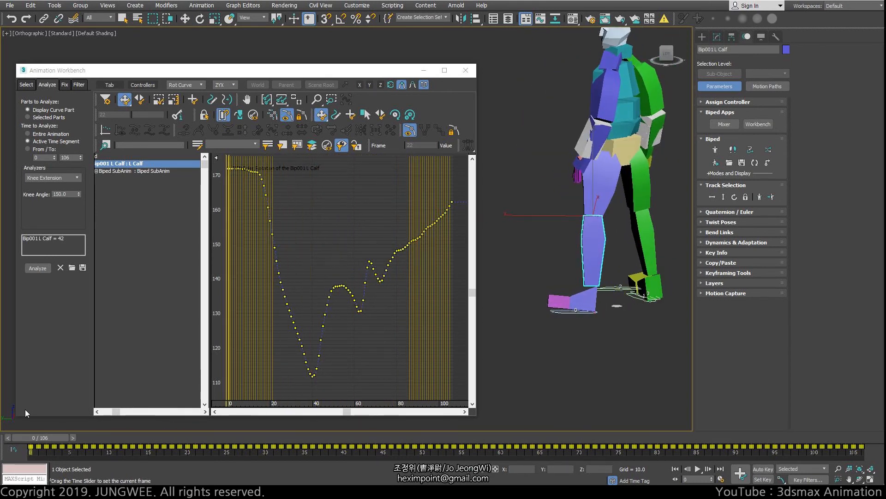
{"action": "key", "text": "w"}
{"action": "left_click", "coordinate": [65, 193]}
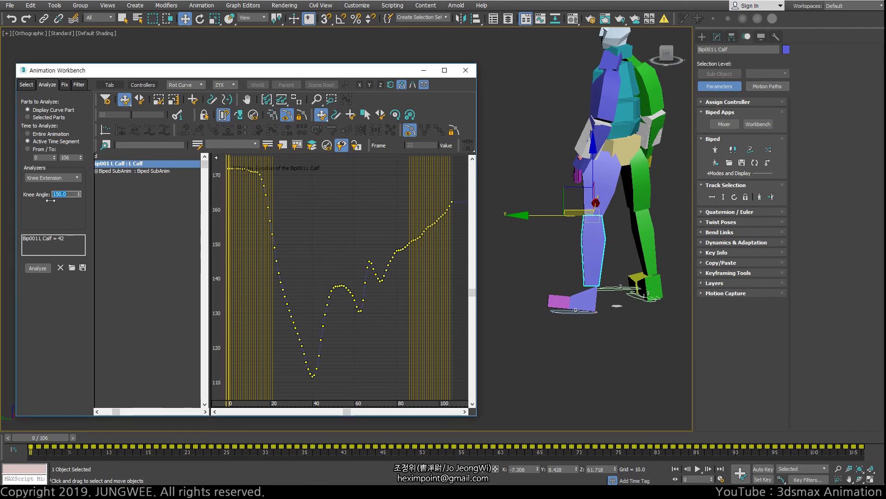
Step: Switch to the Knee Wobble analyzer and analyze the L Calf curve
{"action": "left_click", "coordinate": [68, 178]}
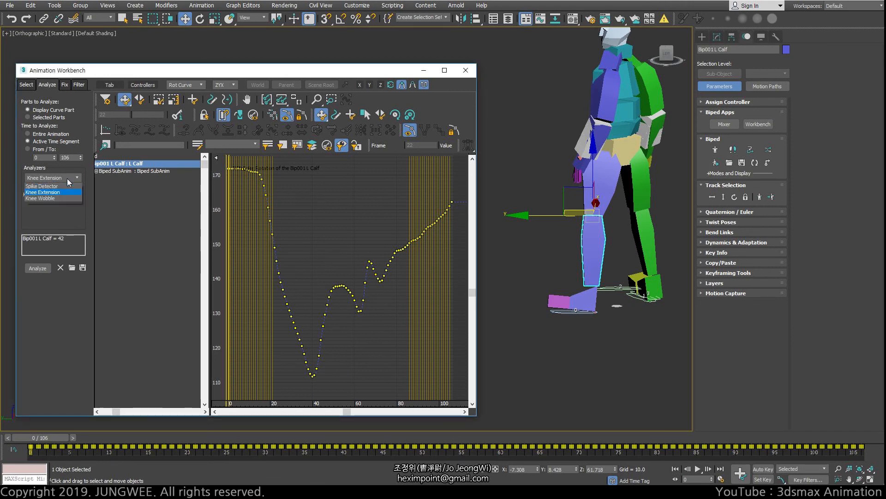
{"action": "left_click", "coordinate": [64, 202]}
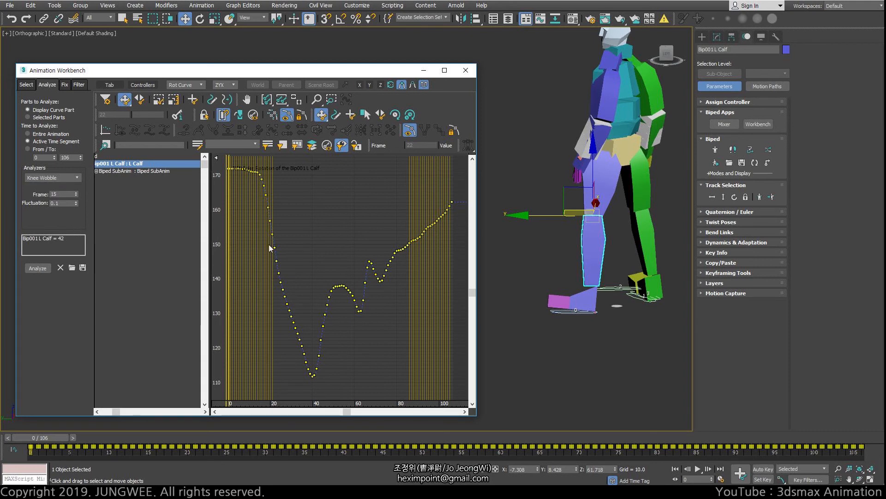
{"action": "middle_click_drag", "start_coordinate": [647, 251], "coordinate": [603, 253]}
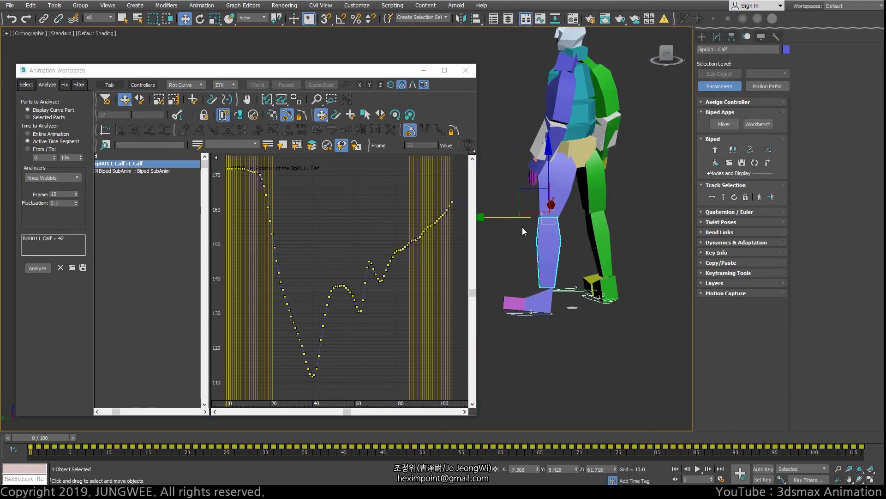
{"action": "scroll", "coordinate": [554, 212], "scroll_direction": "up", "scroll_amount": 5}
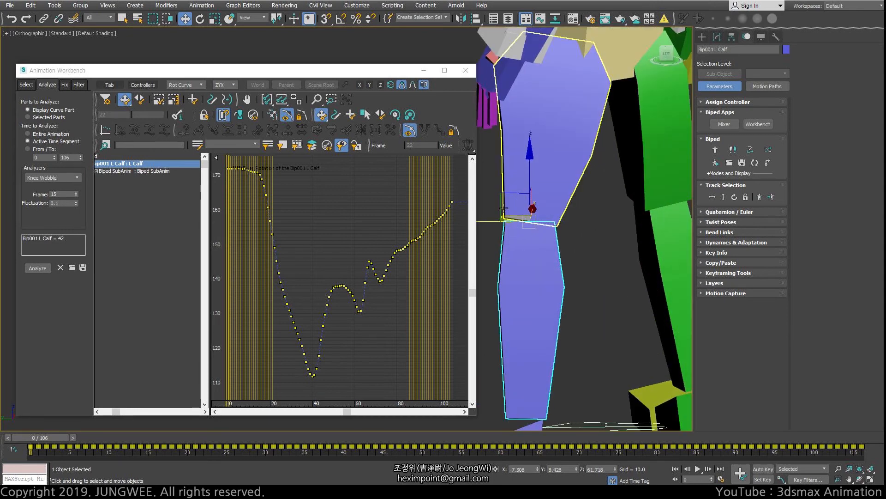
{"action": "left_click", "coordinate": [46, 267]}
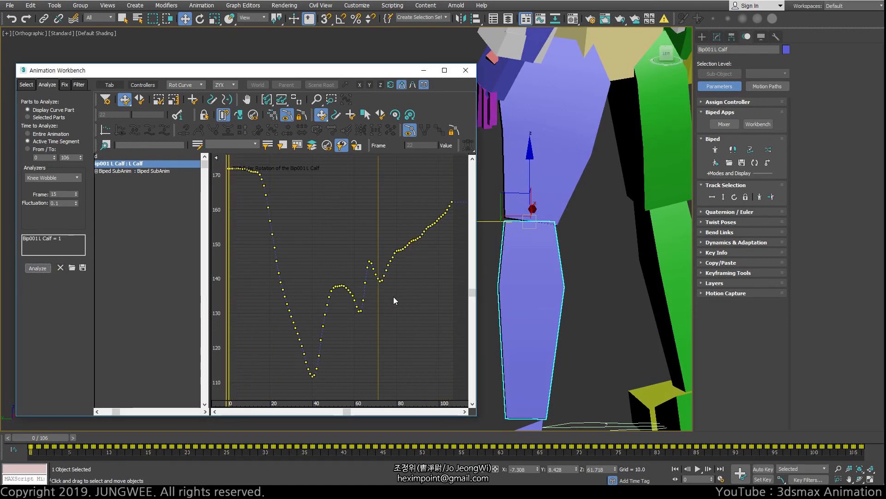
Step: Move the current time to frame 73 to examine the left knee near the flagged wobble on the L Calf curve
{"action": "middle_click_drag", "start_coordinate": [376, 269], "coordinate": [501, 236], "text": "ctrl+alt"}
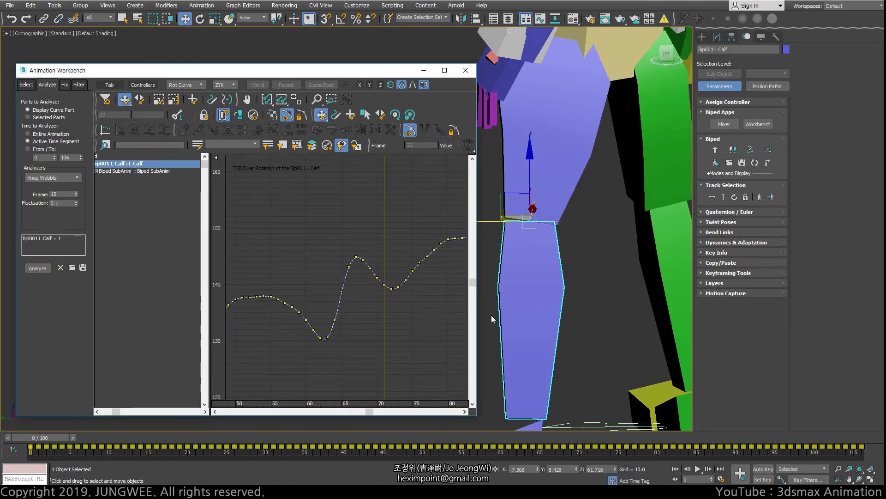
{"action": "mouse_move", "coordinate": [69, 438]}
{"action": "left_mouse_down"}
{"action": "mouse_move", "coordinate": [598, 436]}
{"action": "mouse_move", "coordinate": [582, 440]}
{"action": "mouse_move", "coordinate": [600, 437]}
{"action": "mouse_move", "coordinate": [571, 435]}
{"action": "mouse_move", "coordinate": [601, 430]}
{"action": "mouse_move", "coordinate": [515, 424]}
{"action": "mouse_move", "coordinate": [634, 423]}
{"action": "mouse_move", "coordinate": [562, 422]}
{"action": "mouse_move", "coordinate": [609, 422]}
{"action": "left_mouse_up"}
{"action": "key", "text": "w"}
{"action": "key", "text": "w"}
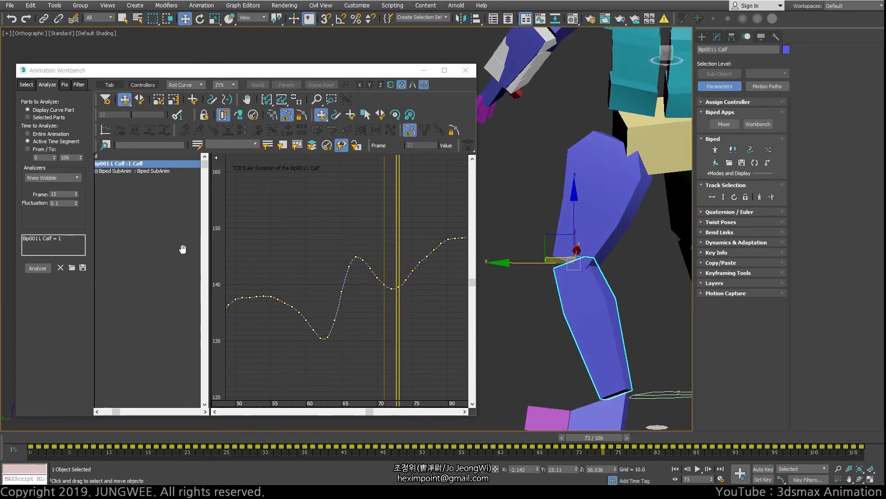
Step: Examine the Knee Wobble analyzer's Frame and Fluctuation settings
{"action": "left_click", "coordinate": [43, 180]}
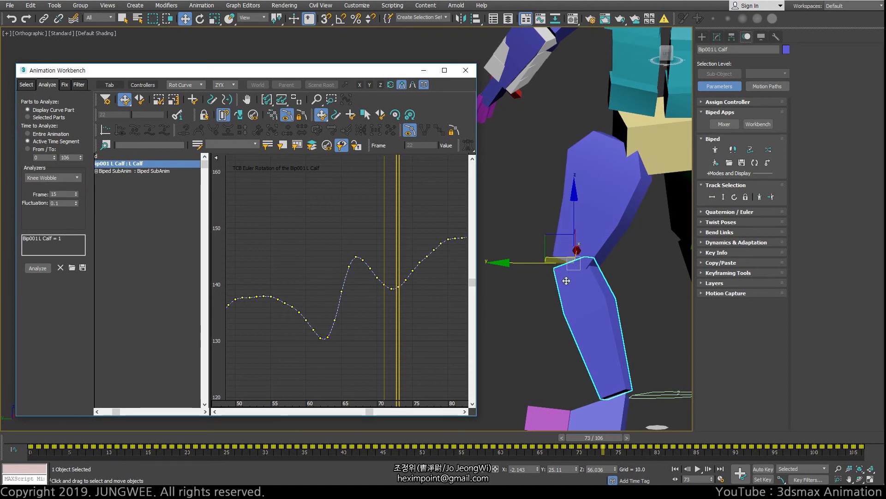
{"action": "left_click", "coordinate": [57, 195]}
{"action": "double_click", "coordinate": [57, 196]}
{"action": "key", "text": "Tab"}
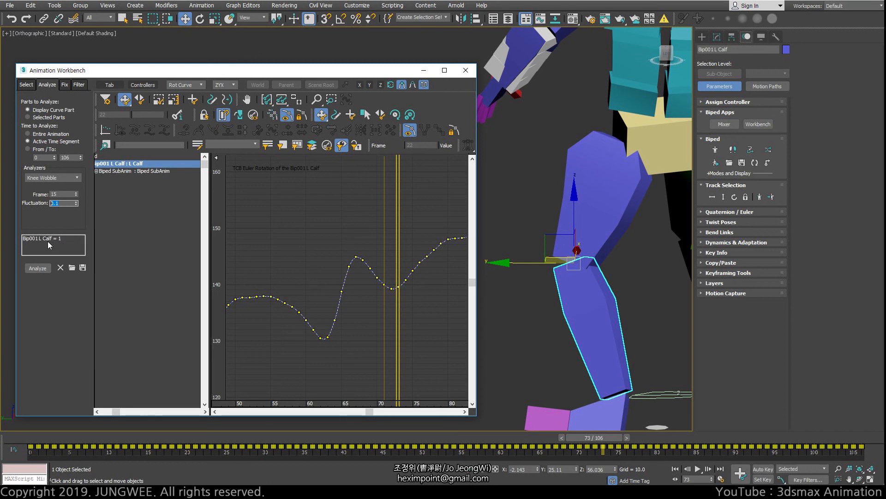
Step: Switch to the Spike Detector analyzer, then select the biped's right hand and fit its rotation curves in the graph
{"action": "left_click", "coordinate": [45, 177]}
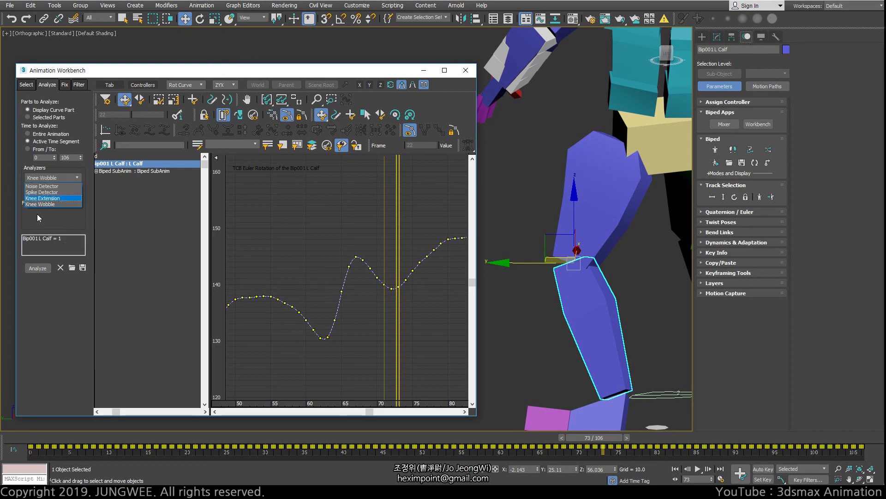
{"action": "left_click", "coordinate": [49, 191]}
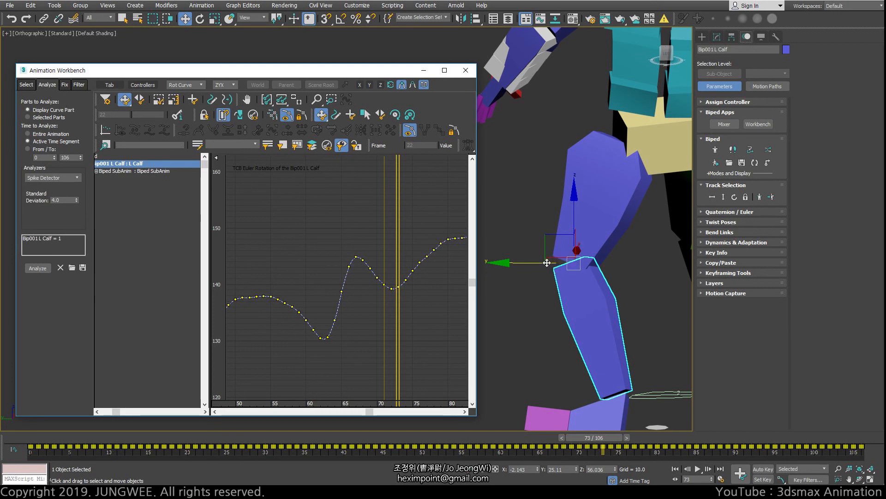
{"action": "scroll", "coordinate": [559, 263], "scroll_direction": "down", "scroll_amount": 5}
{"action": "middle_click_drag", "start_coordinate": [283, 350], "coordinate": [379, 180]}
{"action": "middle_click_drag", "start_coordinate": [531, 259], "coordinate": [677, 241], "text": "alt"}
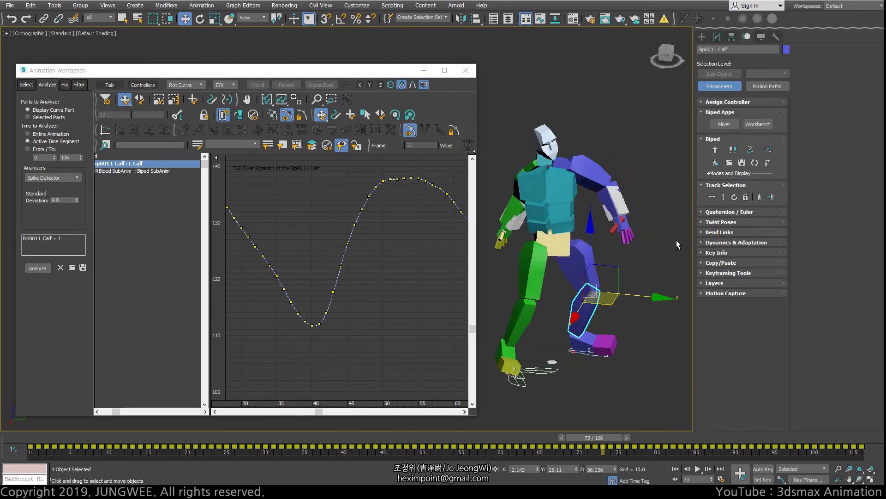
{"action": "left_click", "coordinate": [507, 233]}
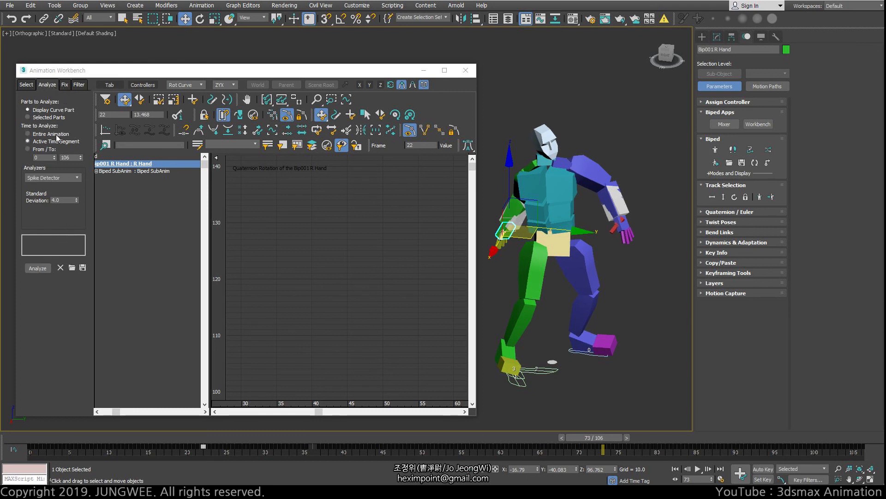
{"action": "middle_click_drag", "start_coordinate": [522, 217], "coordinate": [555, 193]}
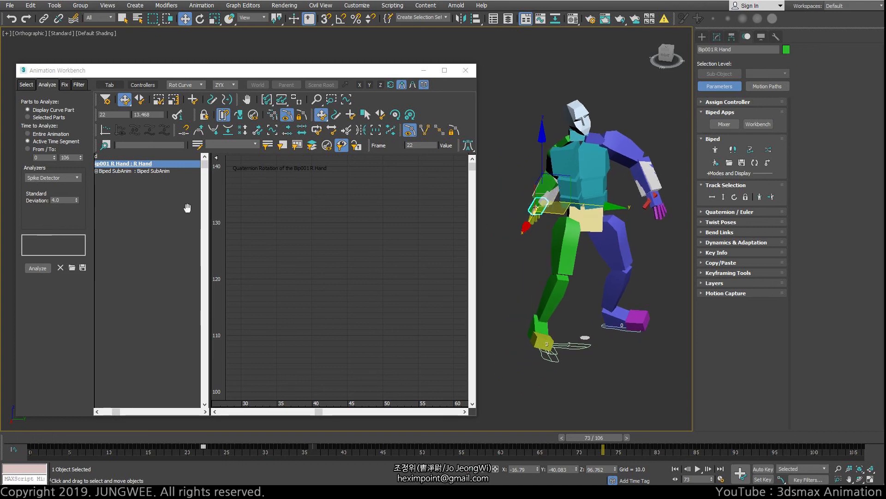
{"action": "left_click", "coordinate": [257, 115]}
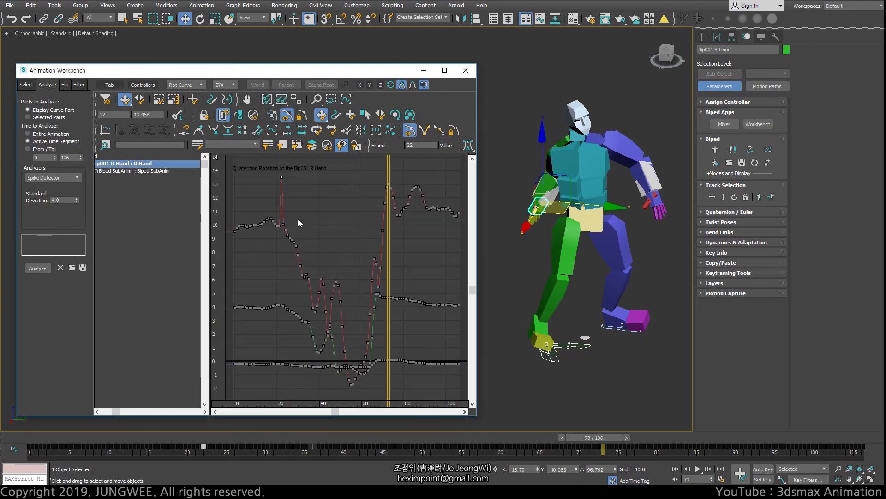
Step: Move the current time to the spike at frame 22 and analyze the R Hand curve with a Standard Deviation of 2.0
{"action": "left_click_drag", "start_coordinate": [387, 210], "coordinate": [282, 217]}
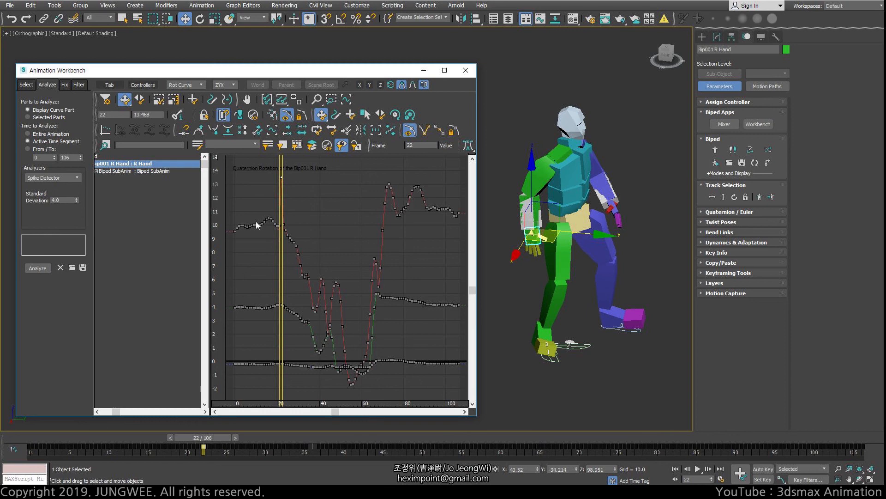
{"action": "double_click", "coordinate": [58, 200]}
{"action": "type", "text": "2"}
{"action": "left_click", "coordinate": [37, 268]}
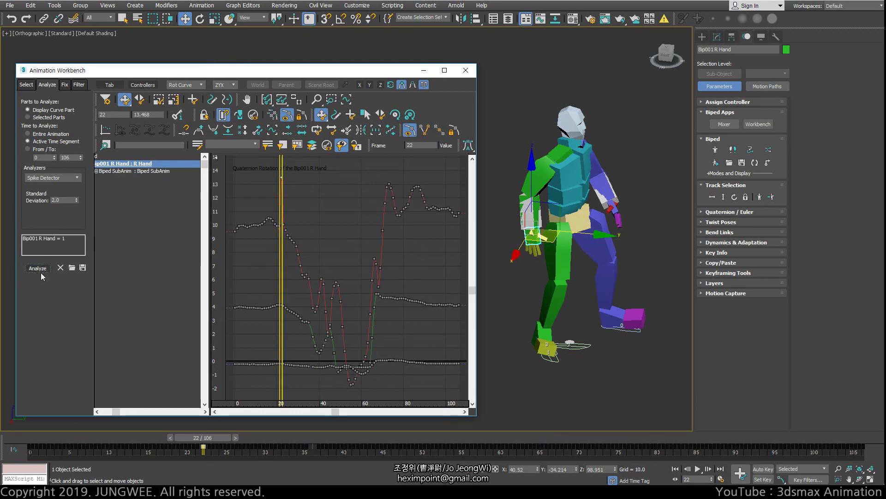